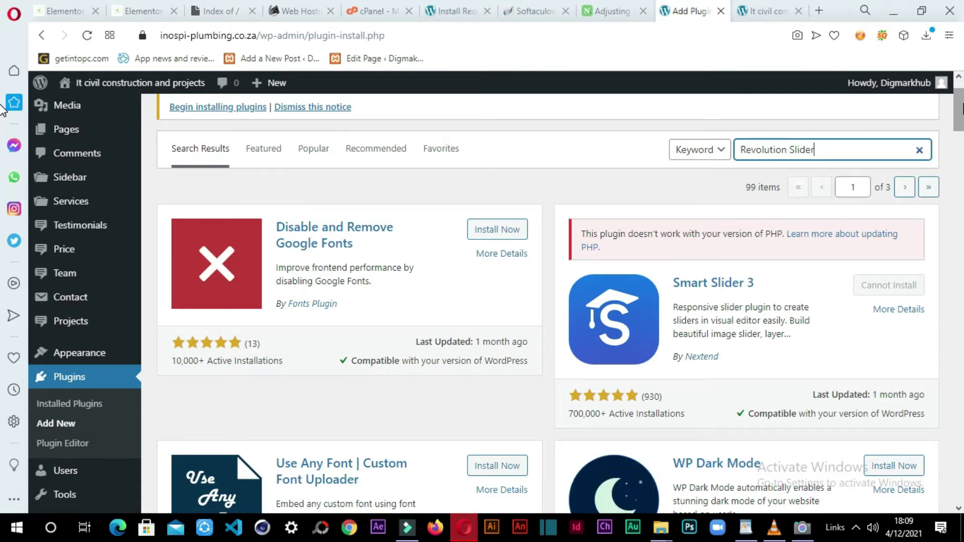
Step: Examine the Revolution Slider plugin search results for PHP compatibility notices, the theme's required-plugins notice, and the site's front page
{"action": "scroll", "coordinate": [2, 109], "scroll_direction": "down", "scroll_amount": 2}
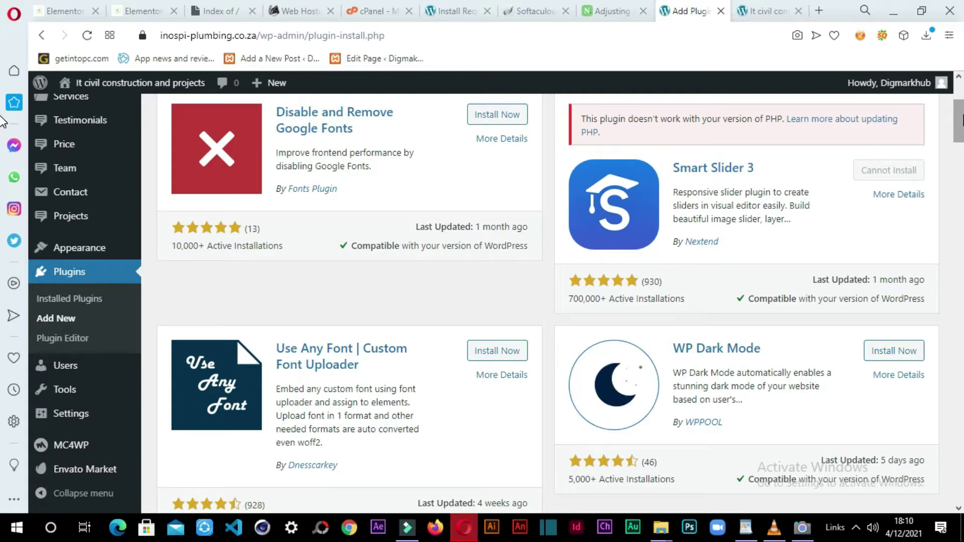
{"action": "scroll", "coordinate": [3, 103], "scroll_direction": "up", "scroll_amount": 3}
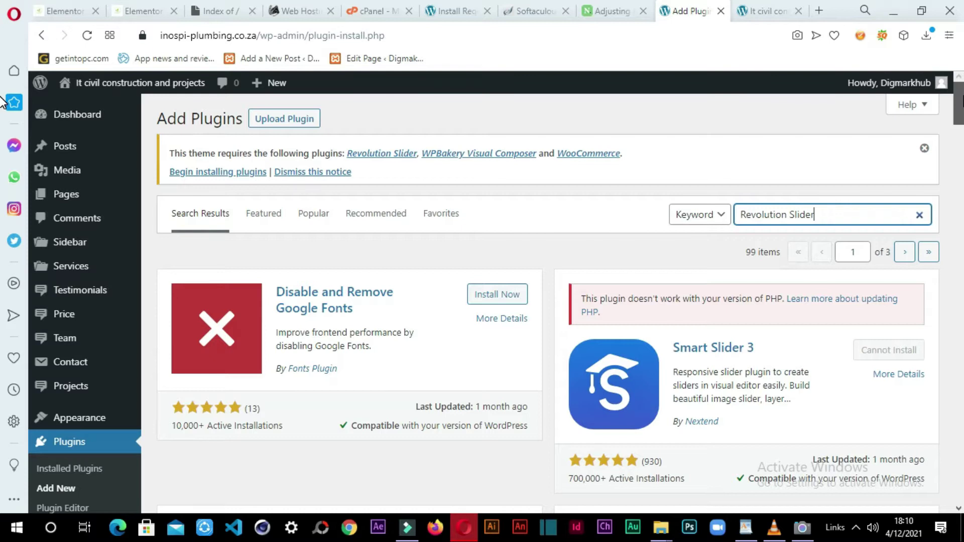
{"action": "scroll", "coordinate": [2, 103], "scroll_direction": "down", "scroll_amount": 3}
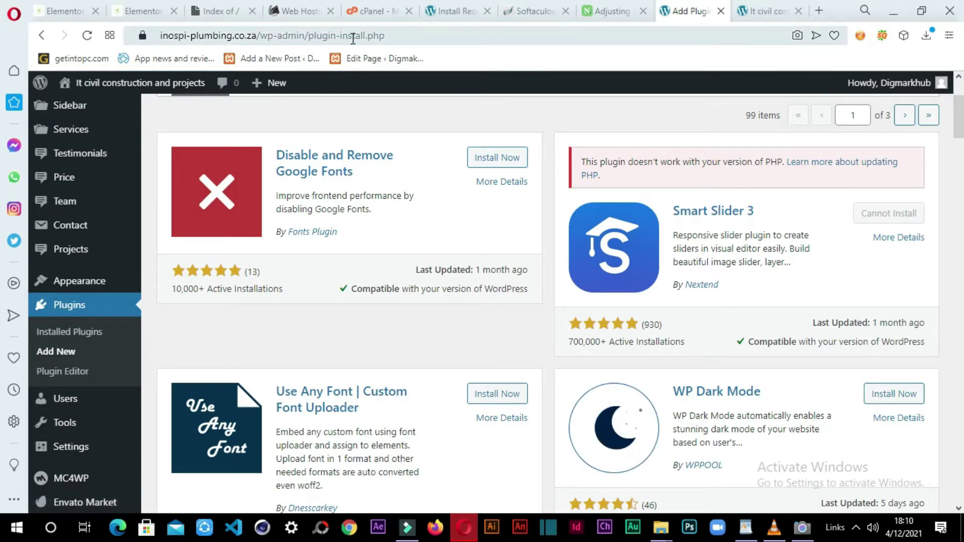
{"action": "left_click", "coordinate": [370, 15]}
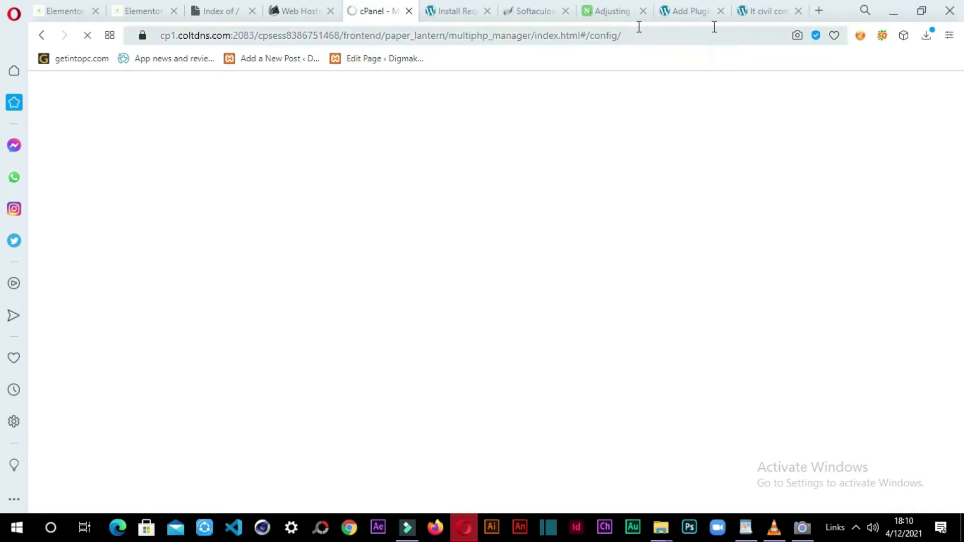
{"action": "left_click", "coordinate": [776, 11]}
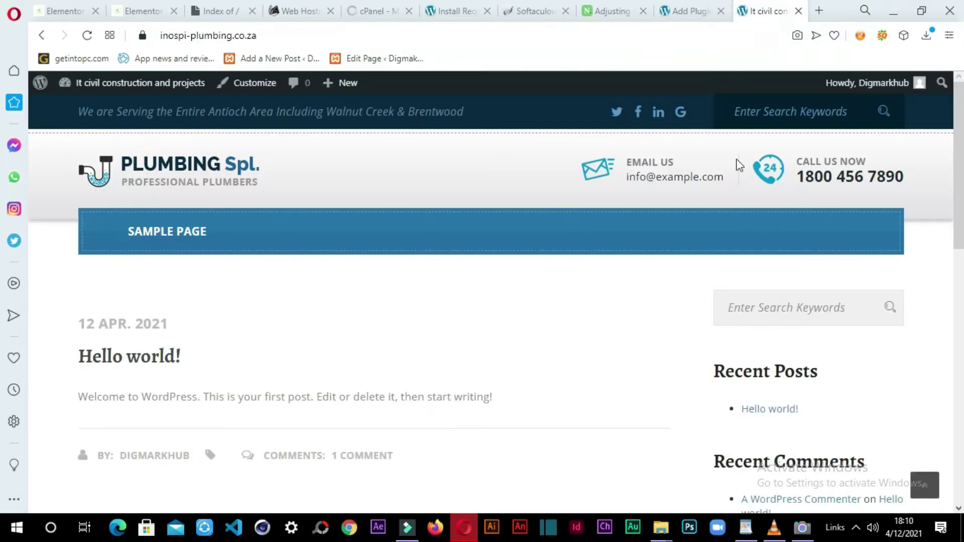
{"action": "left_click", "coordinate": [693, 11]}
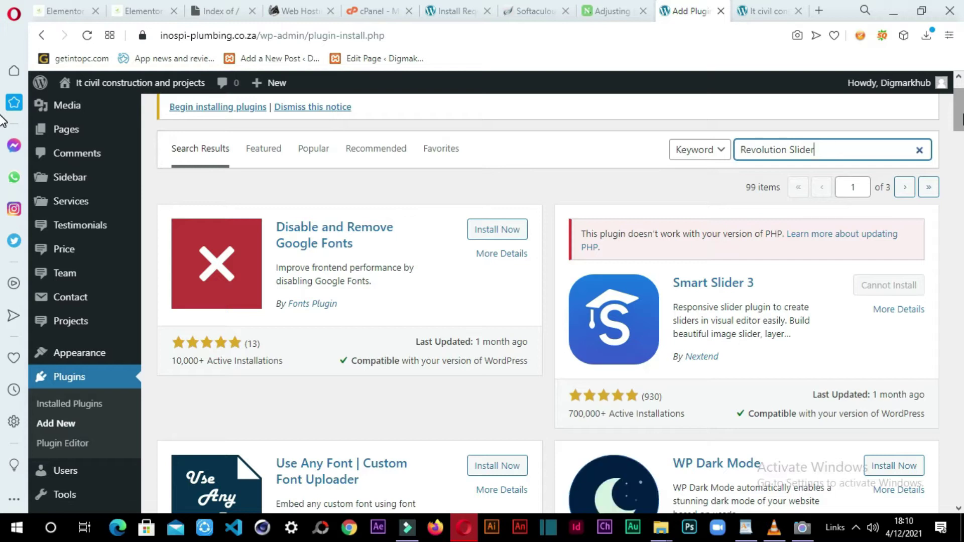
{"action": "left_click_drag", "start_coordinate": [962, 115], "coordinate": [963, 105]}
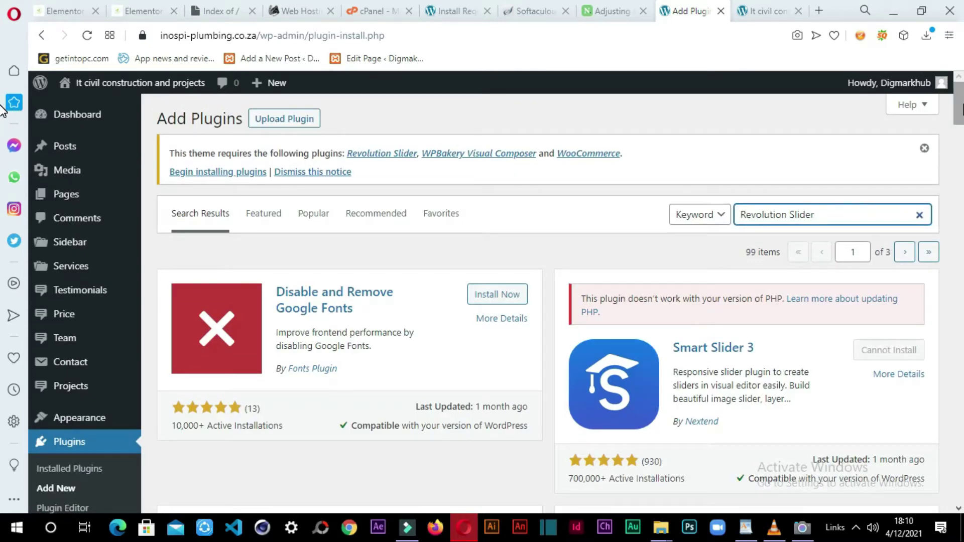
{"action": "left_click_drag", "start_coordinate": [962, 105], "coordinate": [962, 116]}
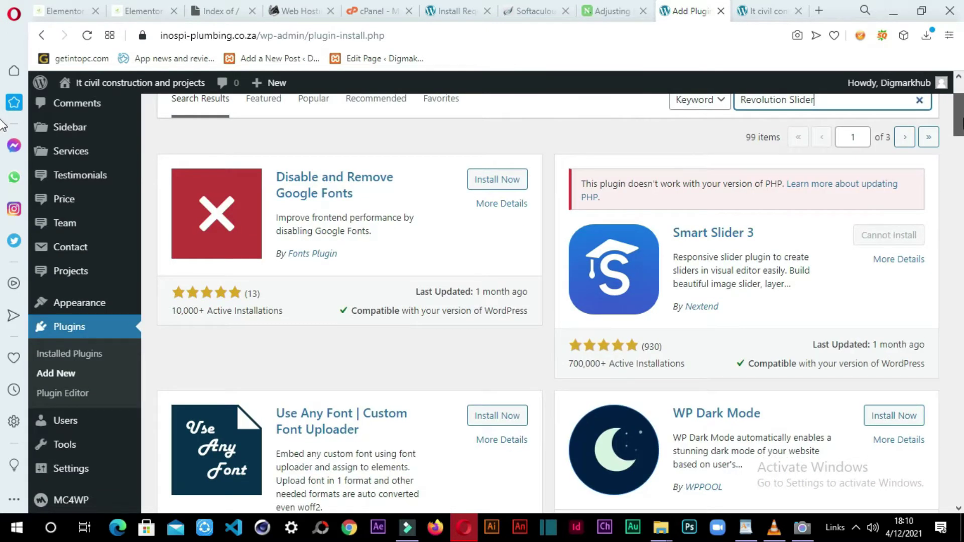
{"action": "scroll", "coordinate": [1, 123], "scroll_direction": "down", "scroll_amount": 1}
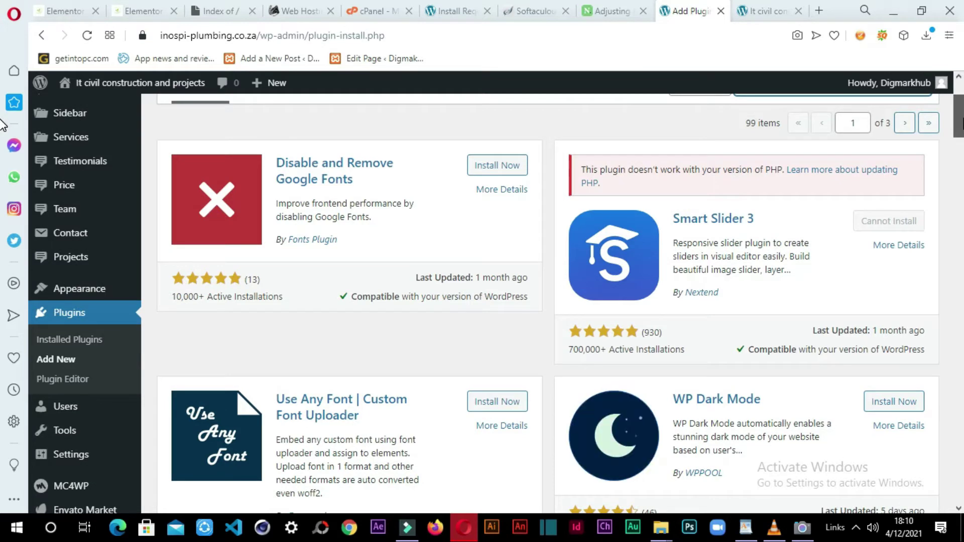
{"action": "scroll", "coordinate": [2, 120], "scroll_direction": "up", "scroll_amount": 3}
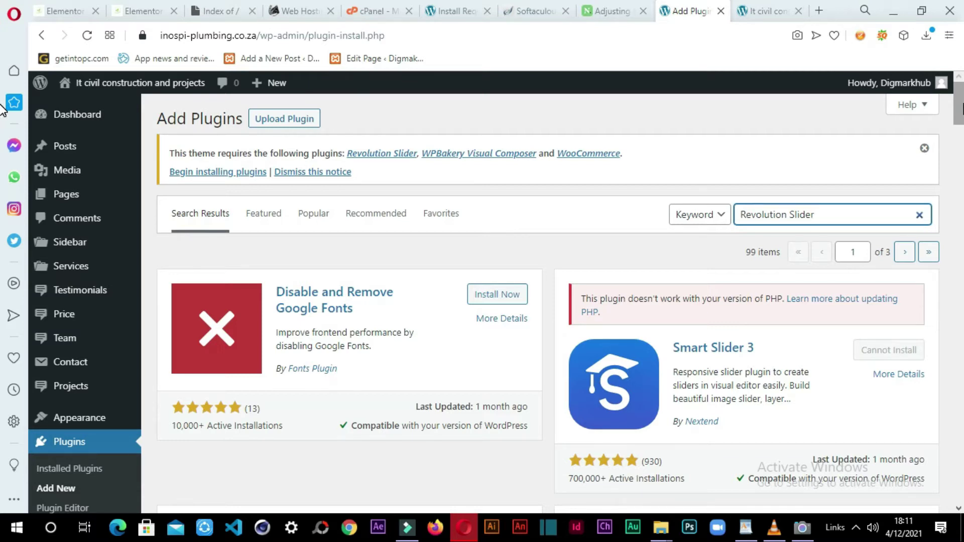
{"action": "scroll", "coordinate": [2, 113], "scroll_direction": "down", "scroll_amount": 2}
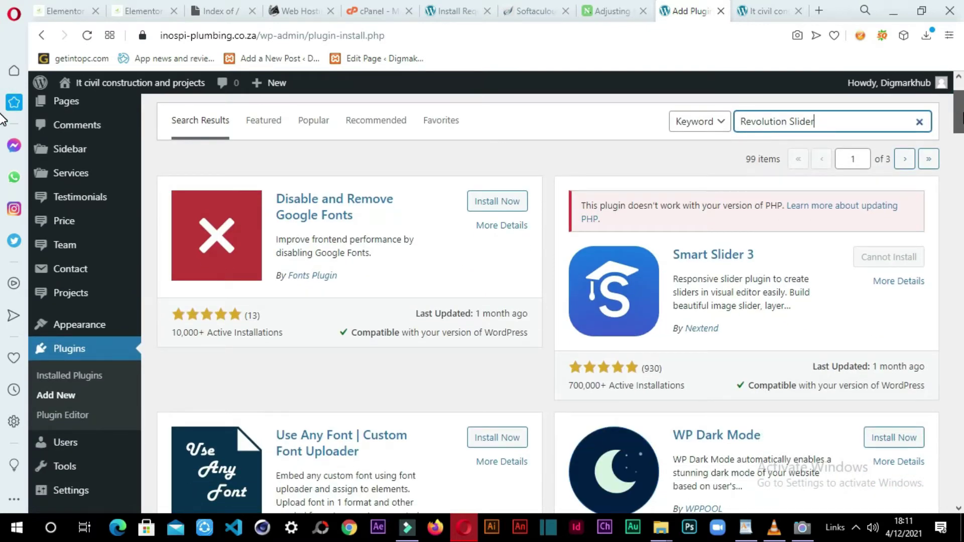
{"action": "scroll", "coordinate": [3, 119], "scroll_direction": "up", "scroll_amount": 2}
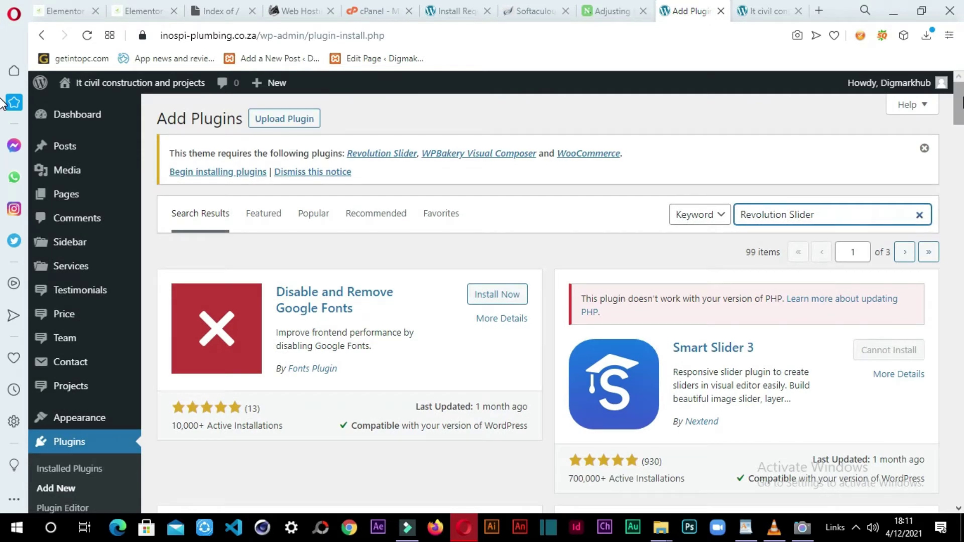
{"action": "scroll", "coordinate": [2, 108], "scroll_direction": "down", "scroll_amount": 2}
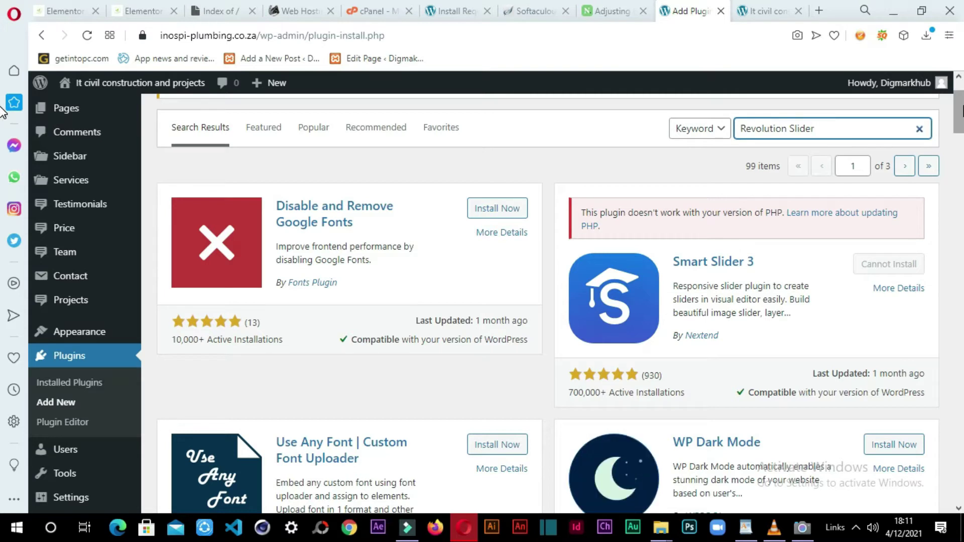
{"action": "left_click_drag", "start_coordinate": [963, 105], "coordinate": [963, 99]}
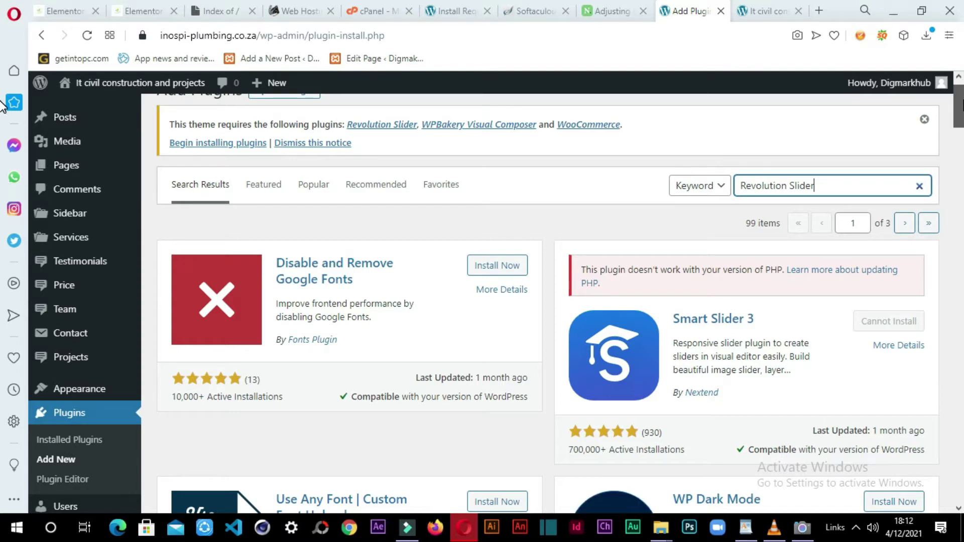
{"action": "left_click_drag", "start_coordinate": [962, 100], "coordinate": [963, 92]}
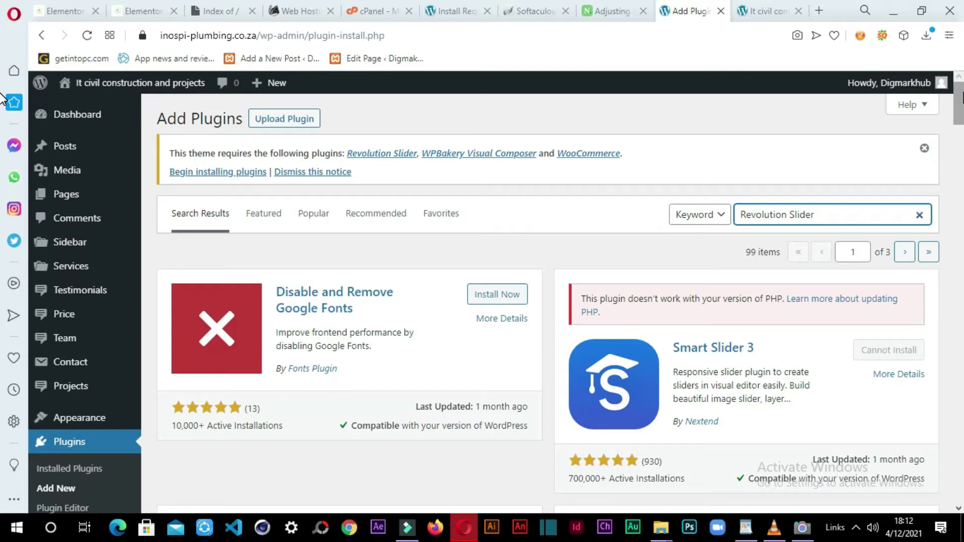
{"action": "mouse_move", "coordinate": [961, 98]}
{"action": "left_mouse_down"}
{"action": "mouse_move", "coordinate": [961, 115]}
{"action": "mouse_move", "coordinate": [961, 95]}
{"action": "left_mouse_up"}
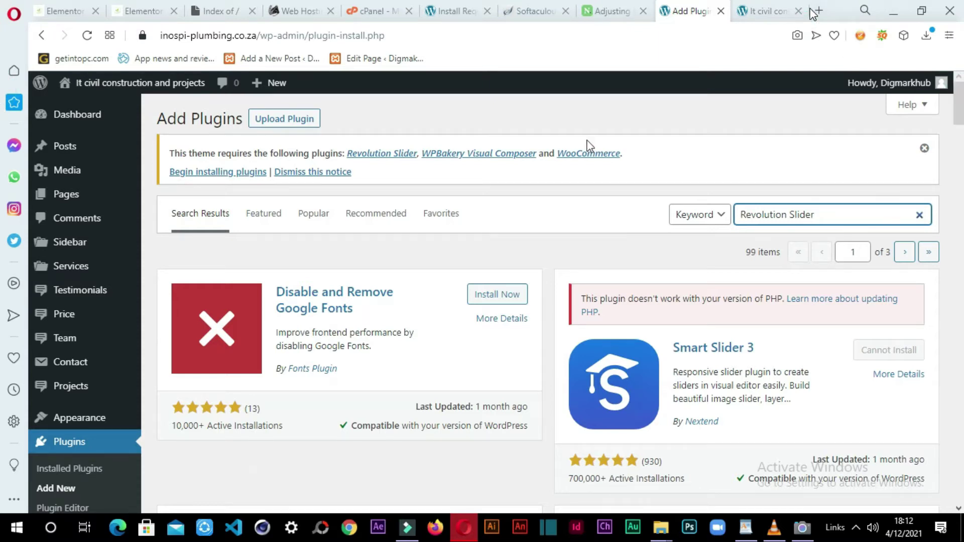
Step: Search the web for "speed test" in a new browser tab
{"action": "left_click", "coordinate": [815, 11]}
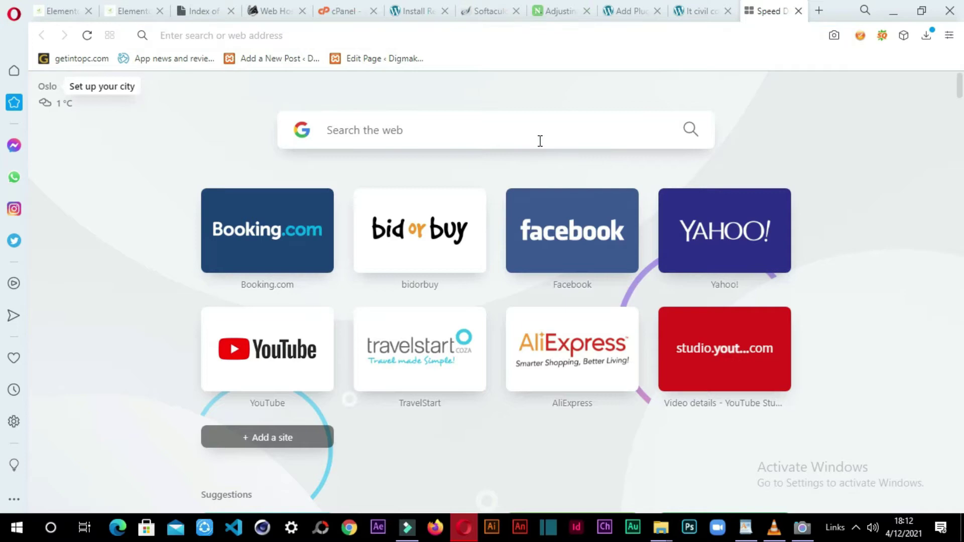
{"action": "type", "text": "speed "}
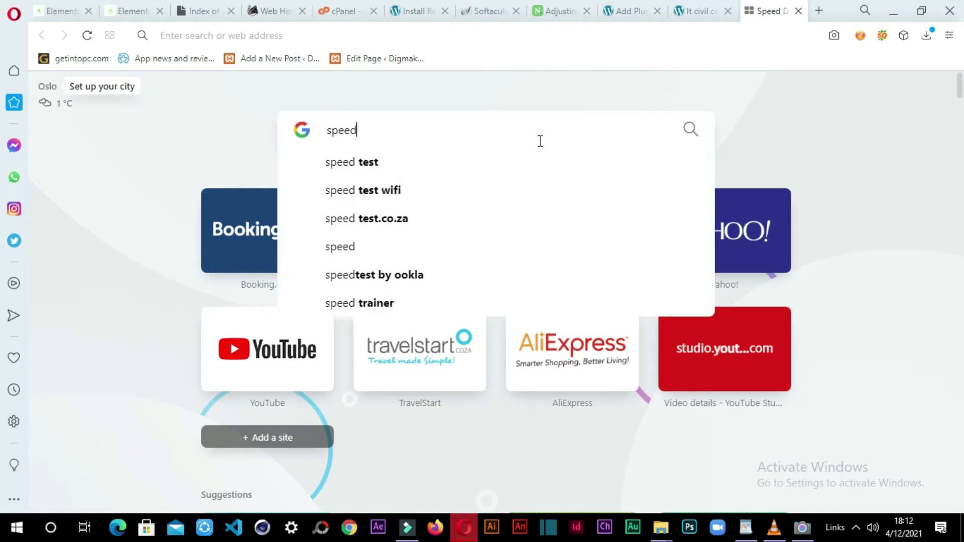
{"action": "type", "text": "p"}
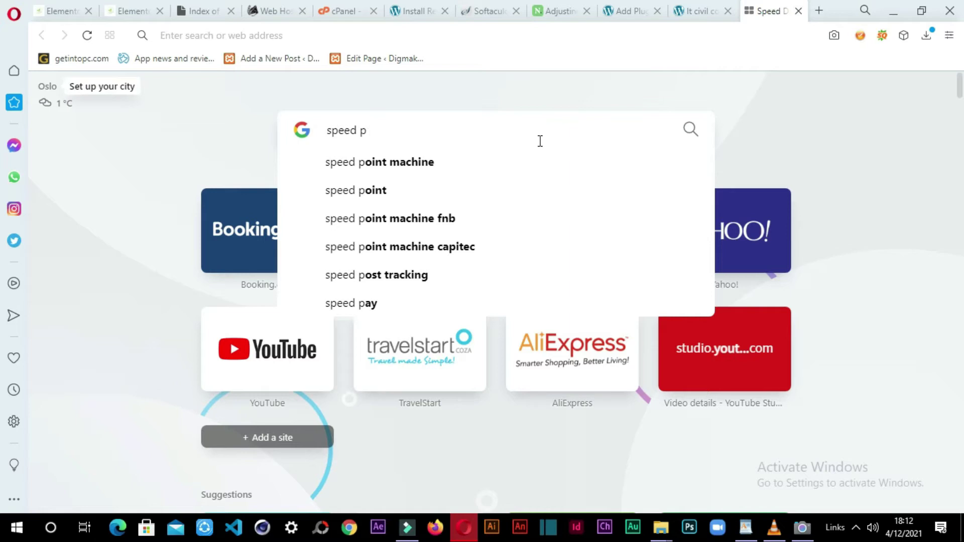
{"action": "key", "text": "BackSpace"}
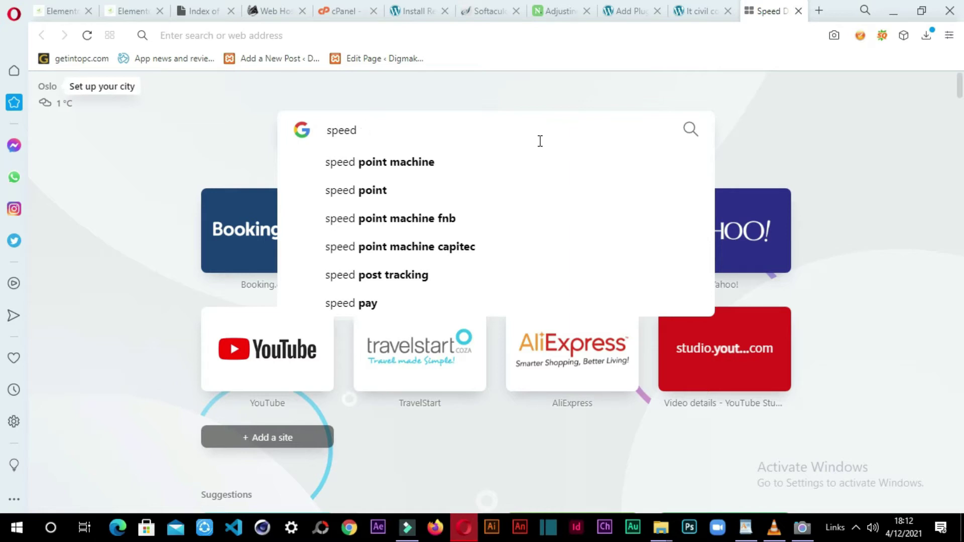
{"action": "type", "text": "test"}
{"action": "key", "text": "Return"}
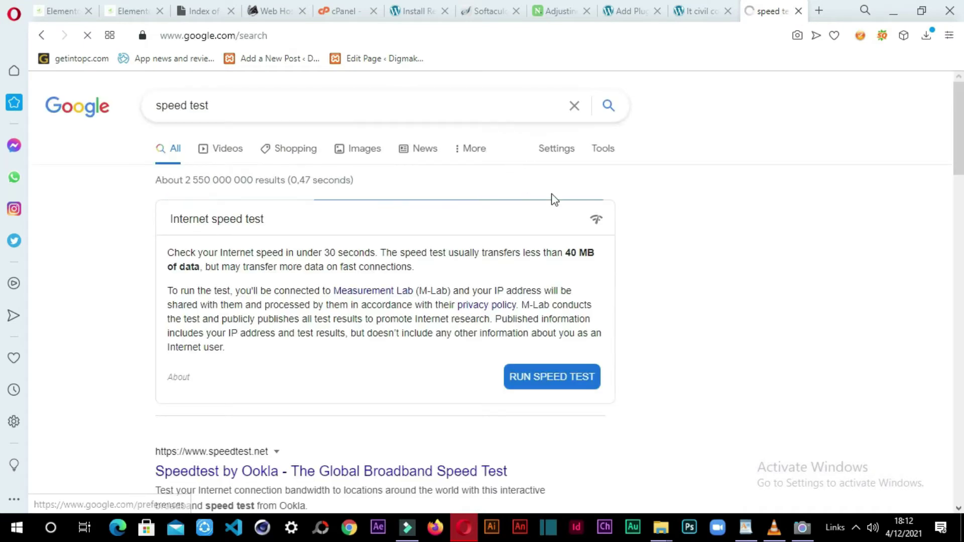
Step: Open the MyBroadband Speed Test result and return to the search results
{"action": "scroll", "coordinate": [768, 237], "scroll_direction": "down", "scroll_amount": 5}
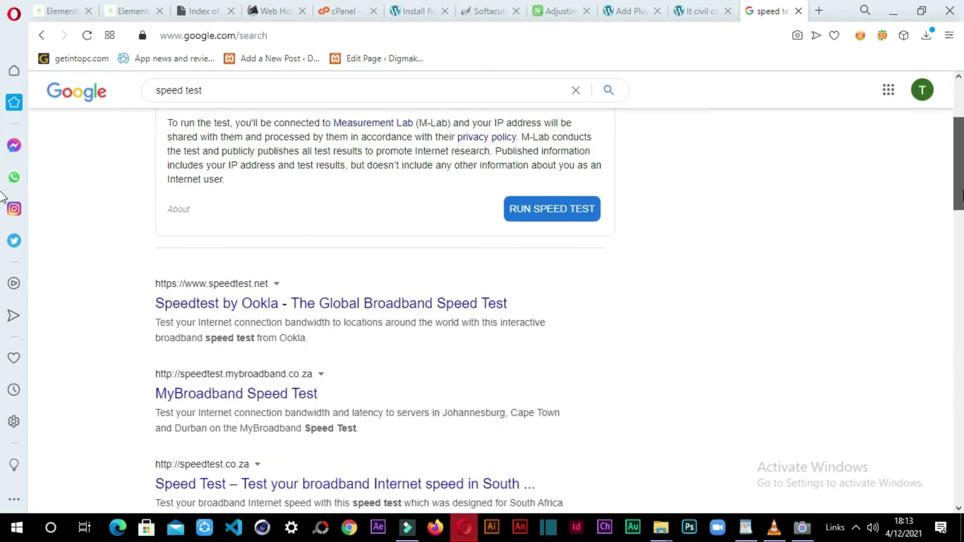
{"action": "left_click", "coordinate": [307, 314]}
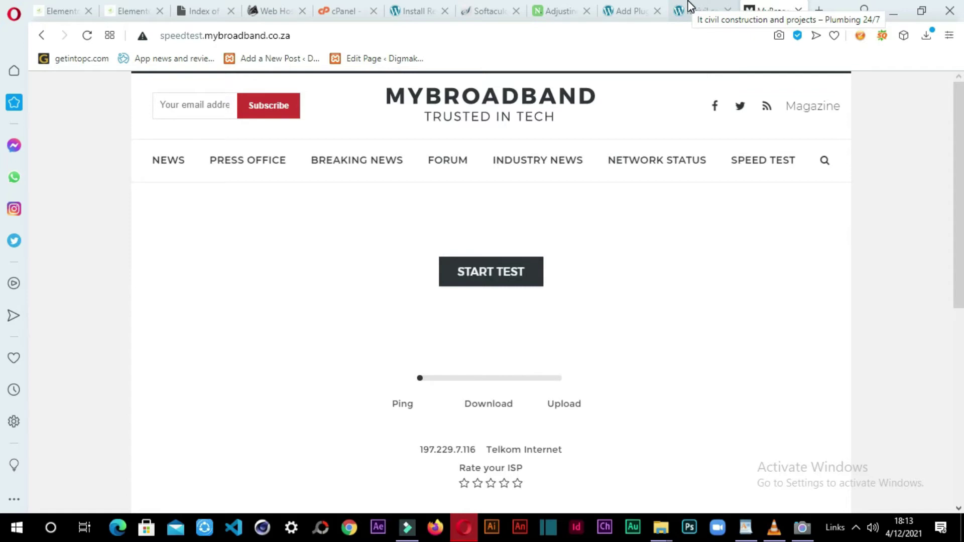
{"action": "left_click", "coordinate": [48, 37]}
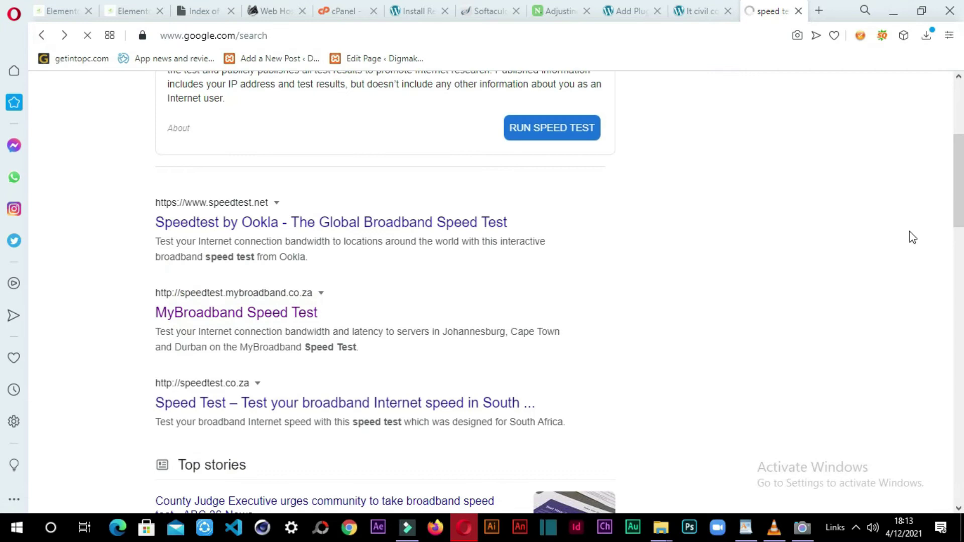
Step: Open the Speedtest by Ookla result, look over its page, and return to the search results
{"action": "left_click_drag", "start_coordinate": [963, 183], "coordinate": [963, 196]}
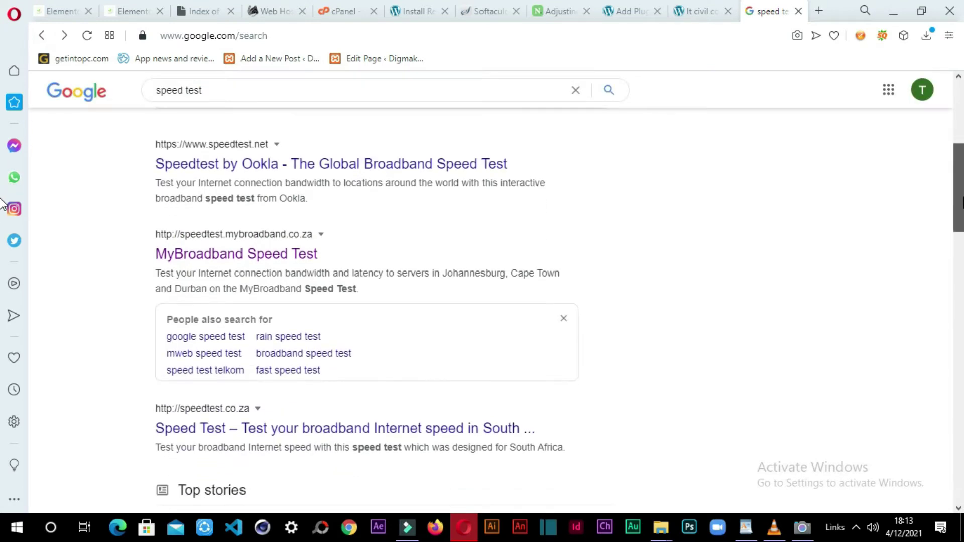
{"action": "left_click", "coordinate": [458, 169]}
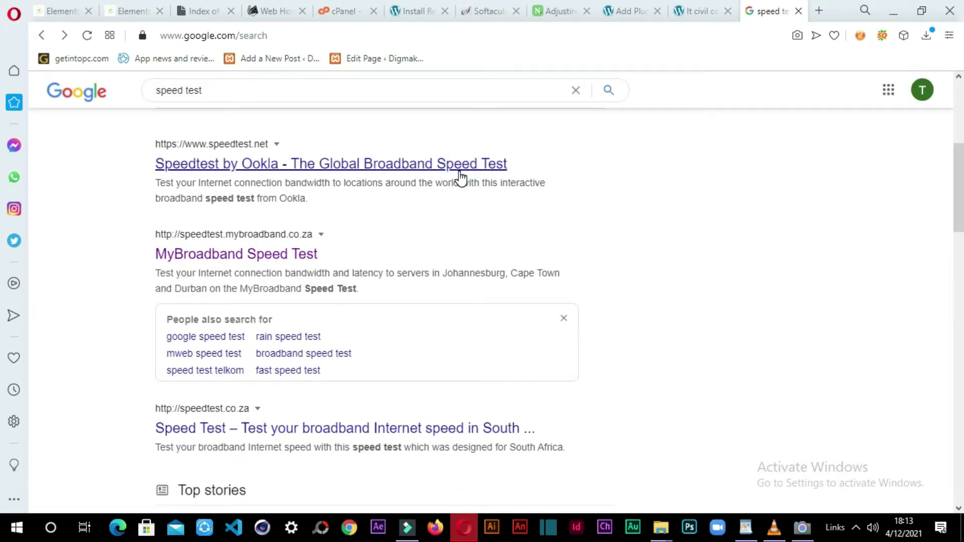
{"action": "left_click", "coordinate": [459, 168]}
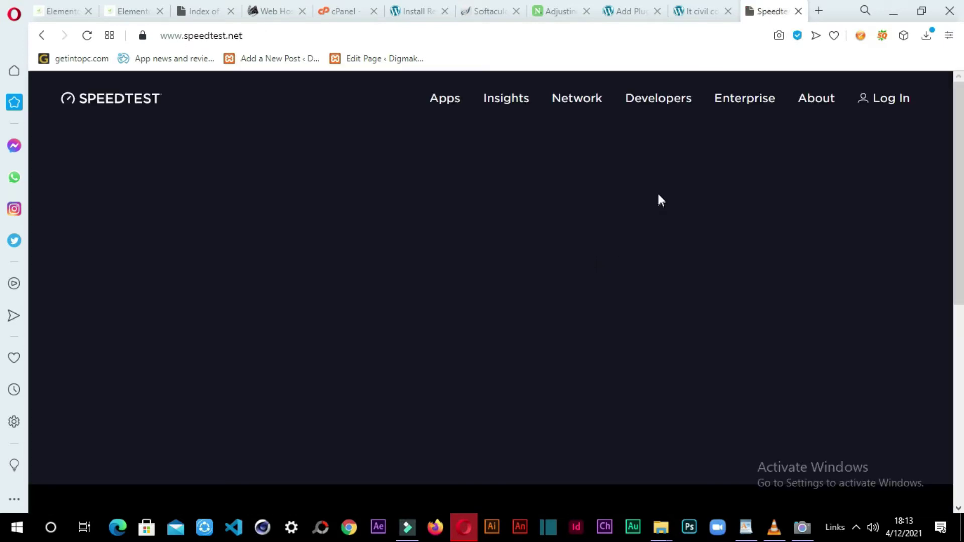
{"action": "left_click", "coordinate": [689, 10]}
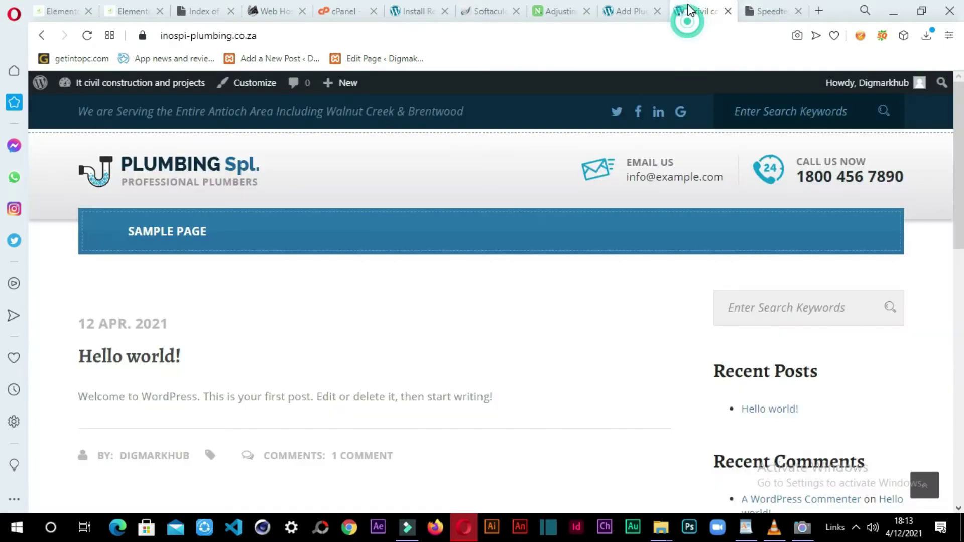
{"action": "left_click", "coordinate": [756, 10]}
{"action": "mouse_move", "coordinate": [772, 138]}
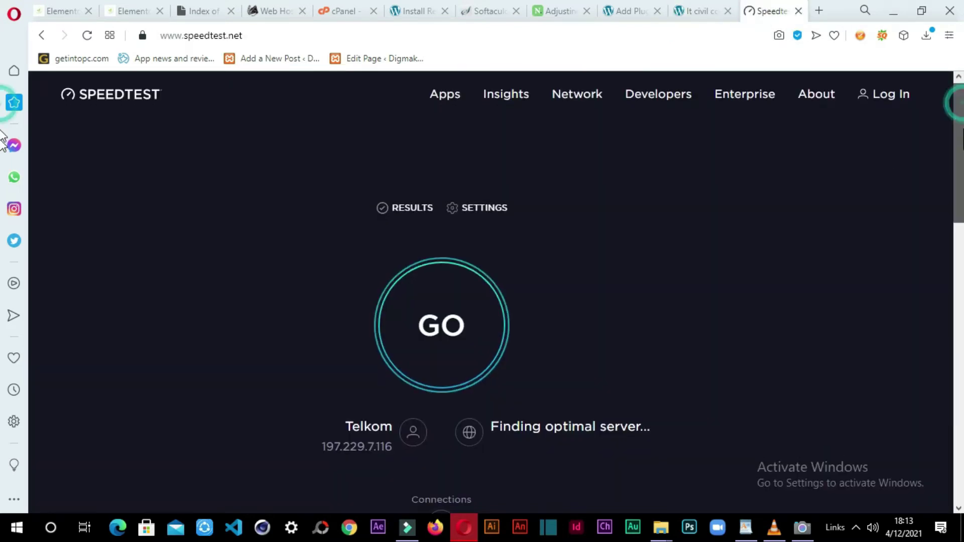
{"action": "scroll", "coordinate": [482, 250], "scroll_direction": "down", "scroll_amount": 5}
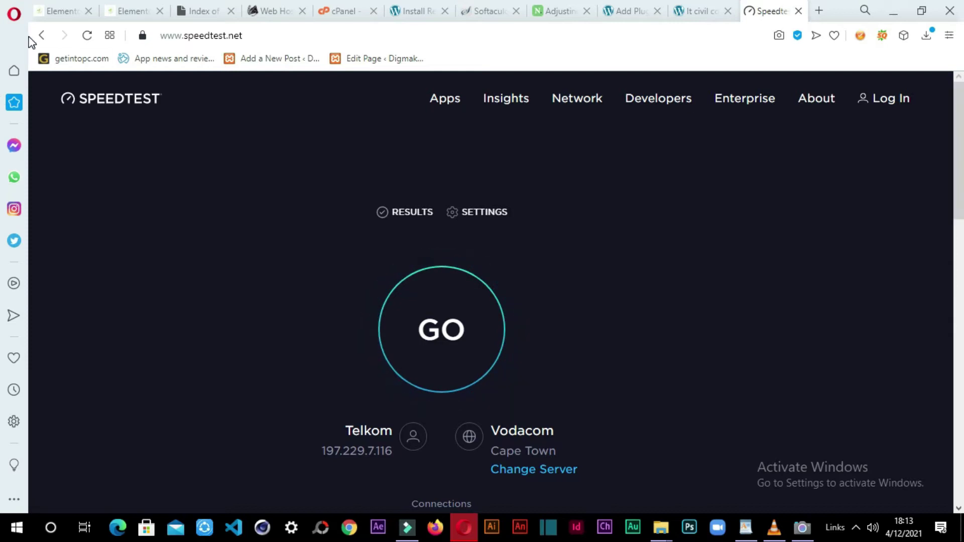
{"action": "left_click", "coordinate": [42, 38]}
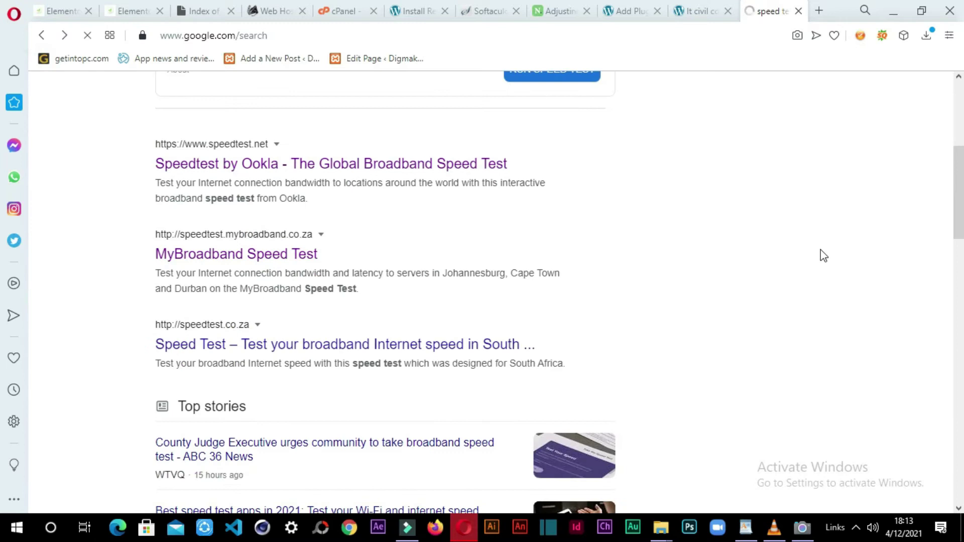
Step: Change the Google search to "website speed test" and look through the results for website performance testing tools
{"action": "left_click_drag", "start_coordinate": [959, 170], "coordinate": [958, 103]}
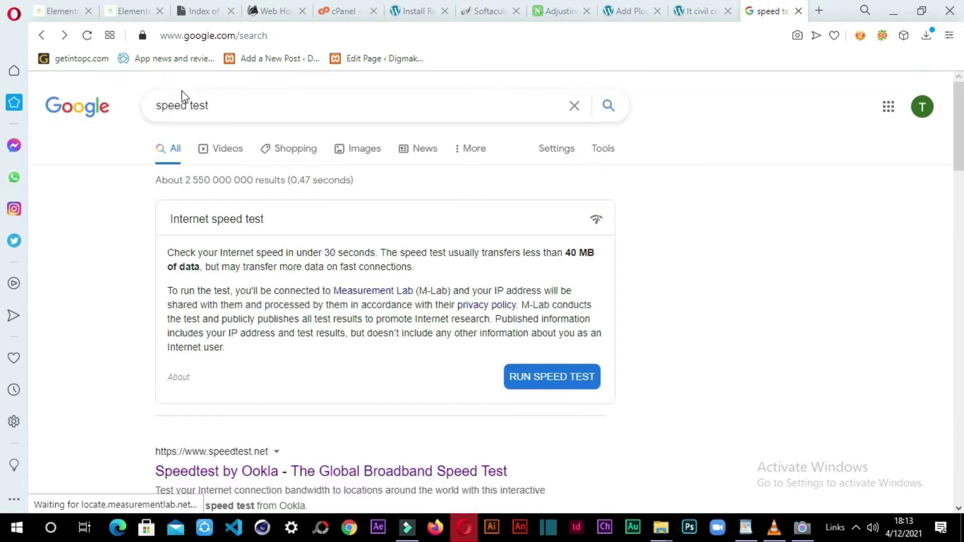
{"action": "left_click", "coordinate": [159, 105]}
{"action": "type", "text": "website"}
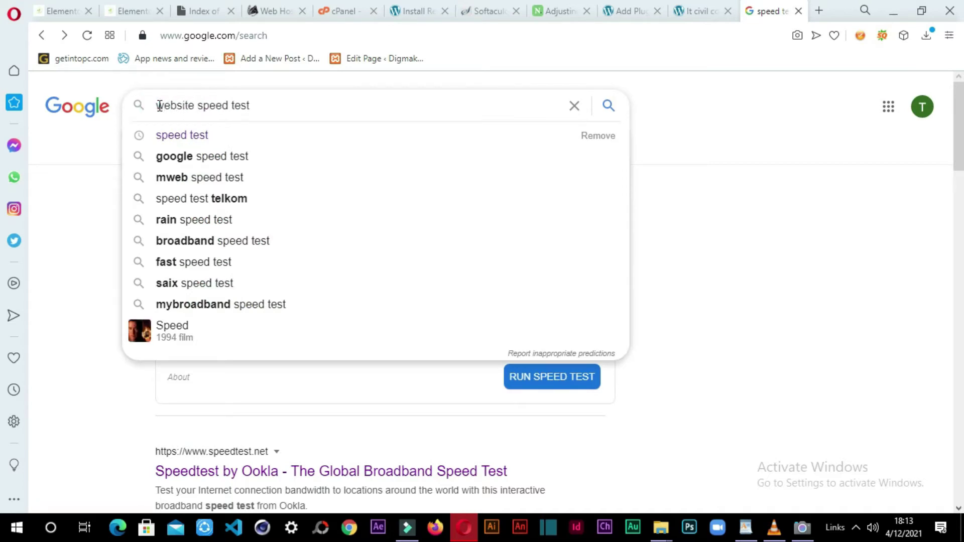
{"action": "key", "text": "Return"}
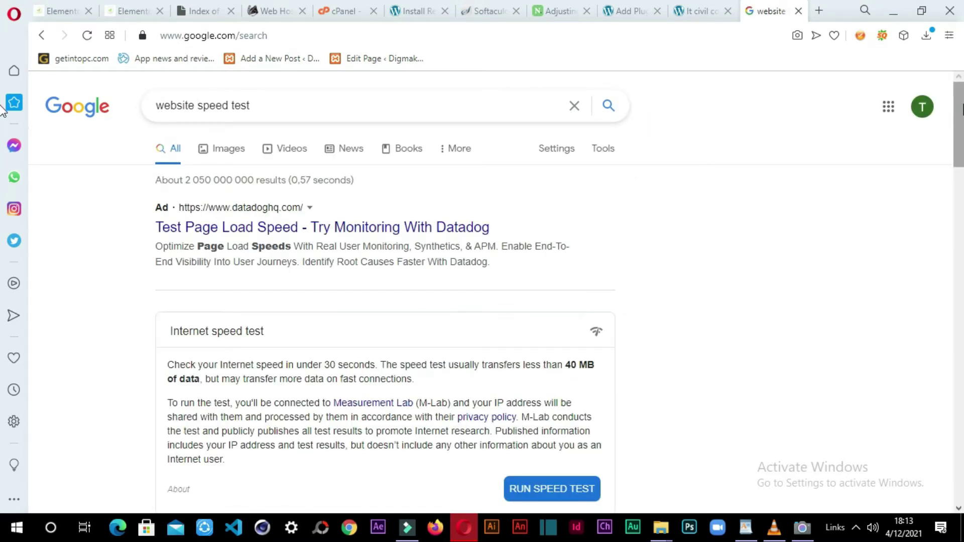
{"action": "scroll", "coordinate": [889, 193], "scroll_direction": "down", "scroll_amount": 5}
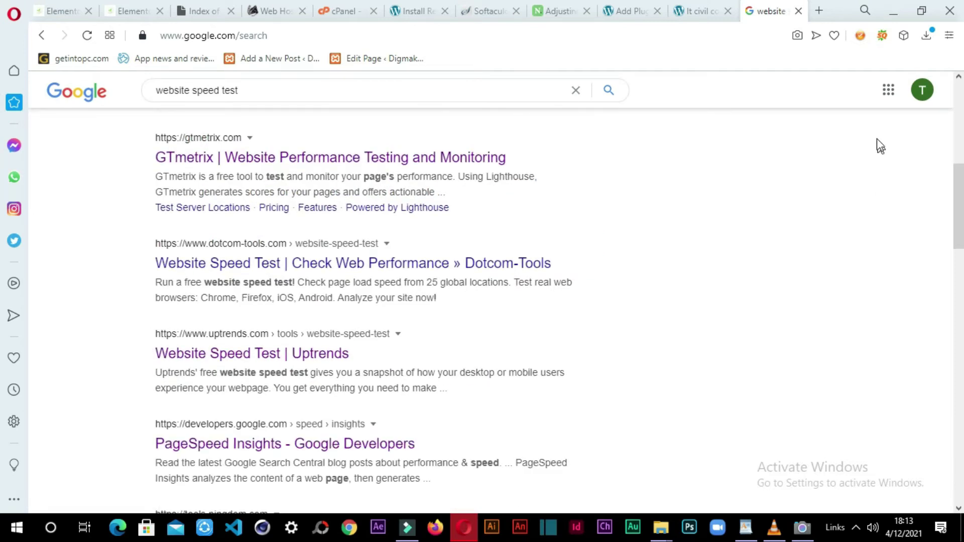
Step: Look through the website speed test results and open the PageSpeed Insights page from Google Developers
{"action": "scroll", "coordinate": [3, 201], "scroll_direction": "up", "scroll_amount": 1}
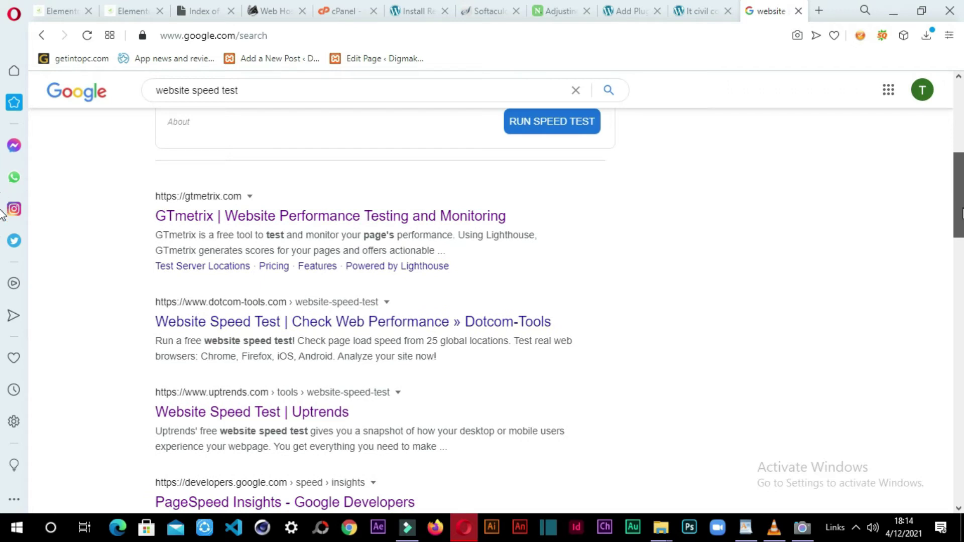
{"action": "scroll", "coordinate": [2, 211], "scroll_direction": "down", "scroll_amount": 2}
{"action": "scroll", "coordinate": [2, 231], "scroll_direction": "down", "scroll_amount": 2}
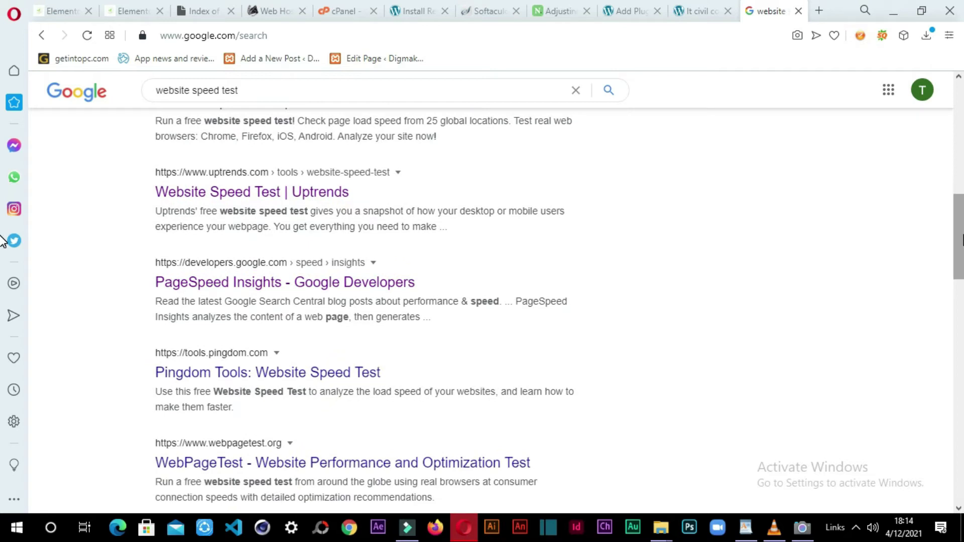
{"action": "scroll", "coordinate": [2, 236], "scroll_direction": "up", "scroll_amount": 2}
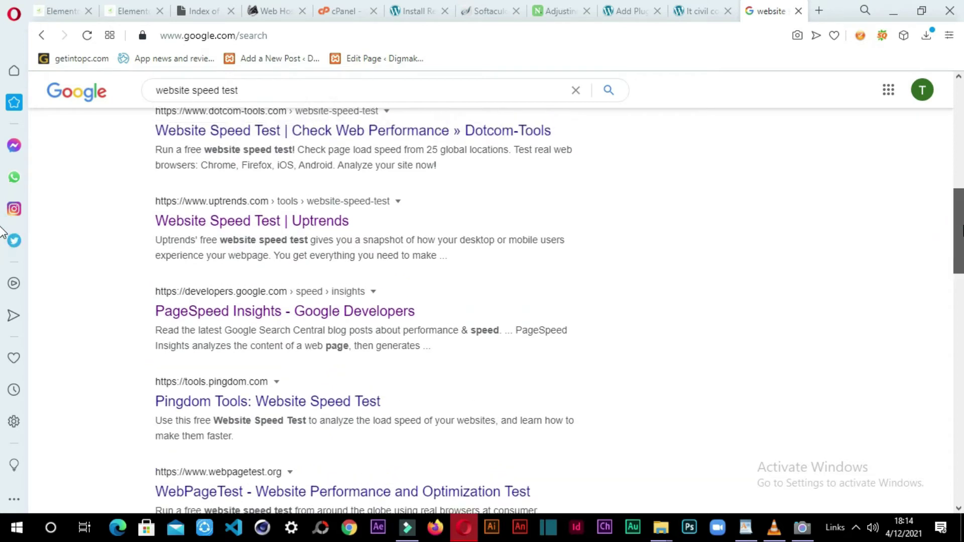
{"action": "scroll", "coordinate": [3, 223], "scroll_direction": "up", "scroll_amount": 3}
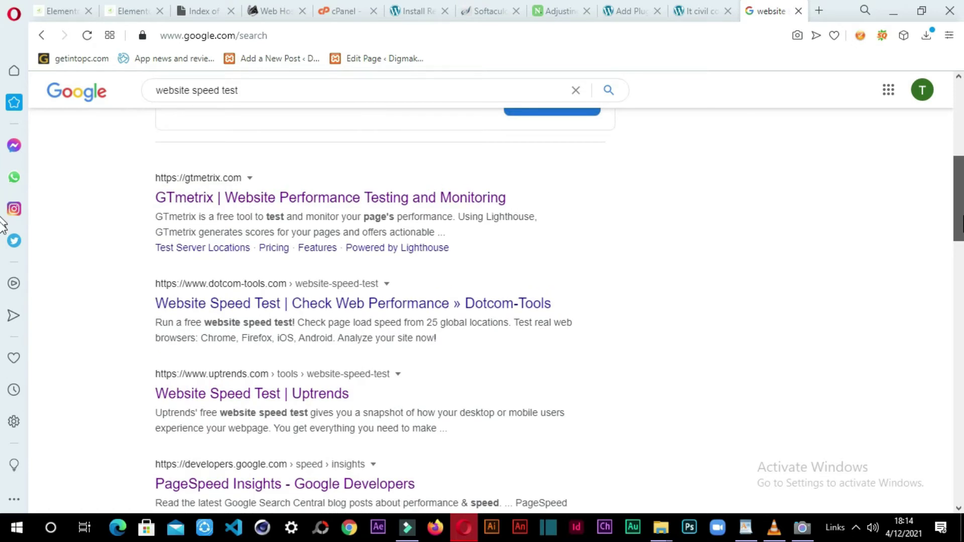
{"action": "scroll", "coordinate": [3, 220], "scroll_direction": "down", "scroll_amount": 4}
{"action": "scroll", "coordinate": [2, 241], "scroll_direction": "down", "scroll_amount": 1}
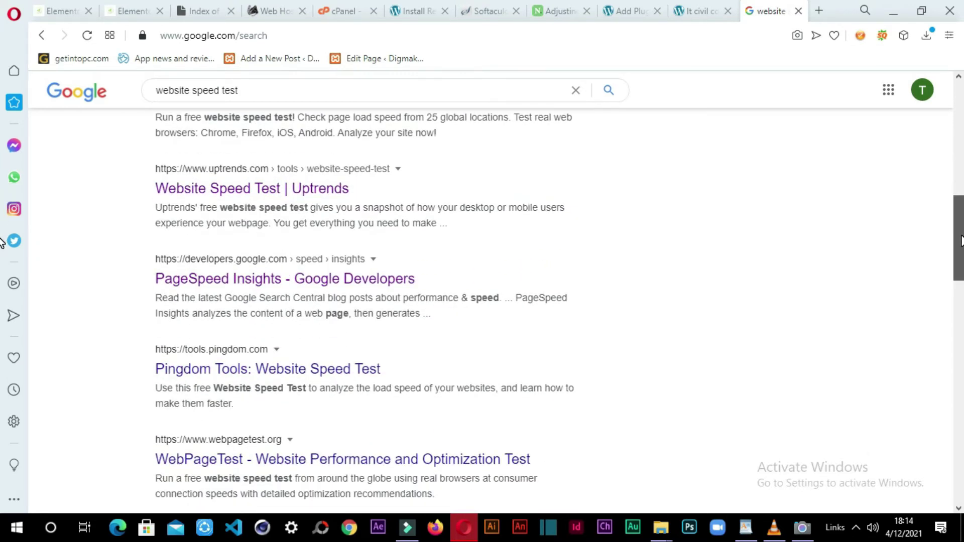
{"action": "scroll", "coordinate": [961, 240], "scroll_direction": "up", "scroll_amount": 1}
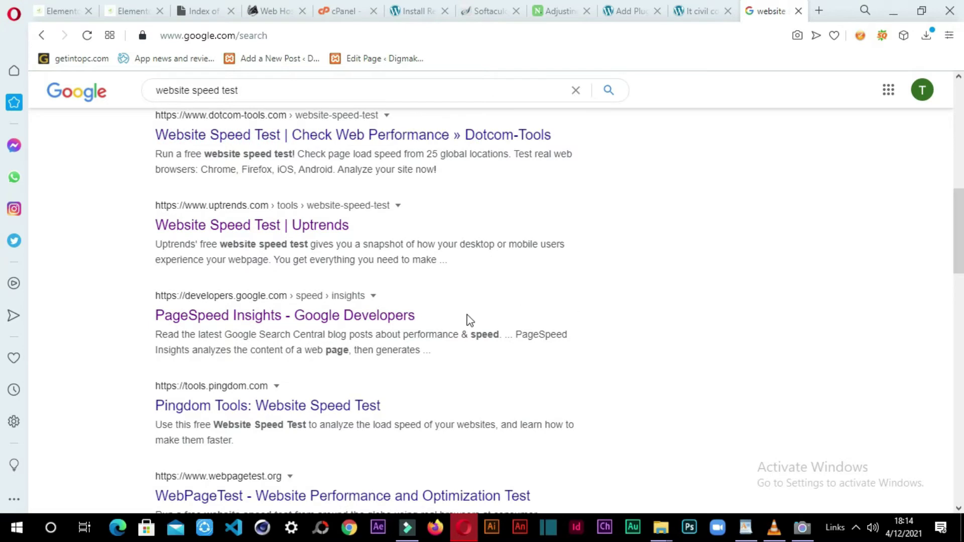
{"action": "left_click", "coordinate": [397, 317]}
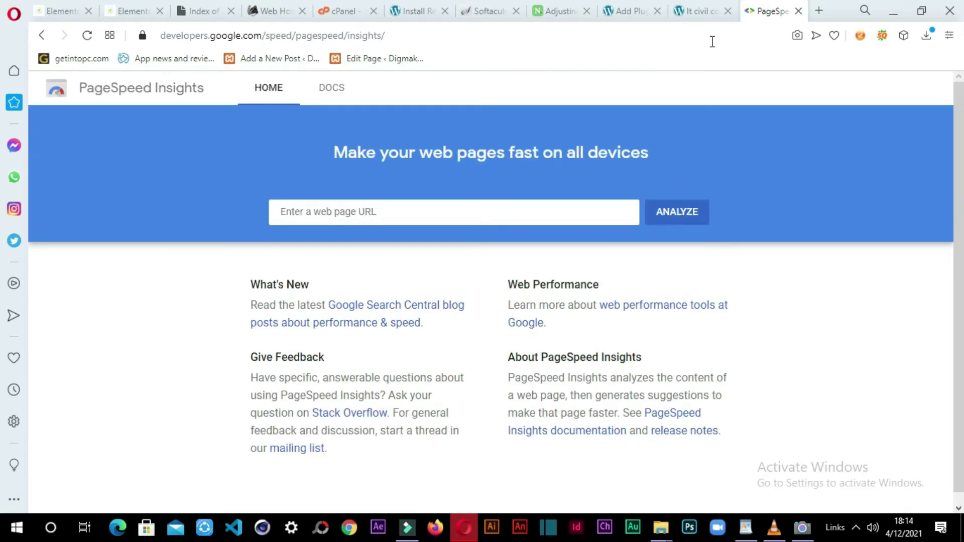
Step: Switch to the plumbing website's browser tab and copy its full address, inospi-plumbing.co.za
{"action": "left_click", "coordinate": [702, 15]}
{"action": "left_click_drag", "start_coordinate": [255, 35], "coordinate": [142, 35]}
{"action": "right_click", "coordinate": [194, 36]}
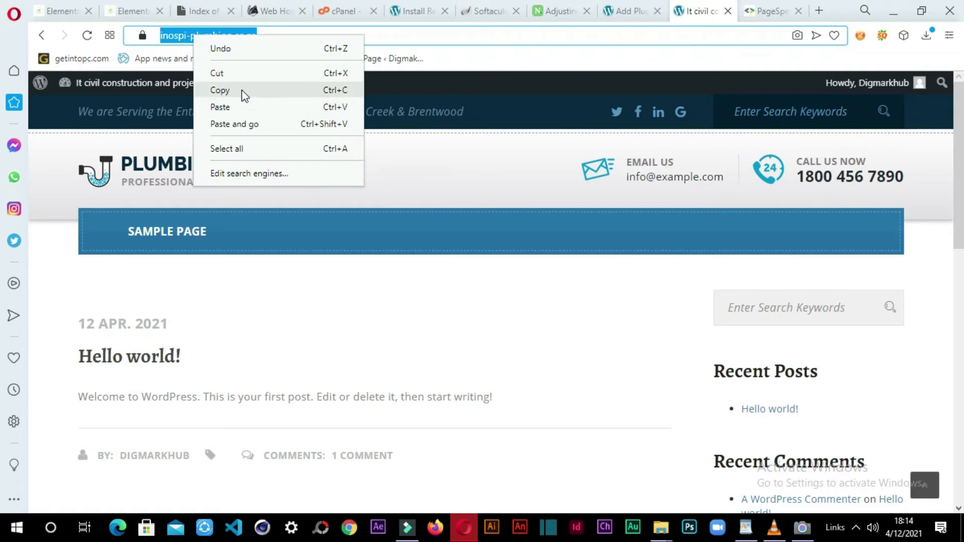
{"action": "left_click", "coordinate": [243, 90]}
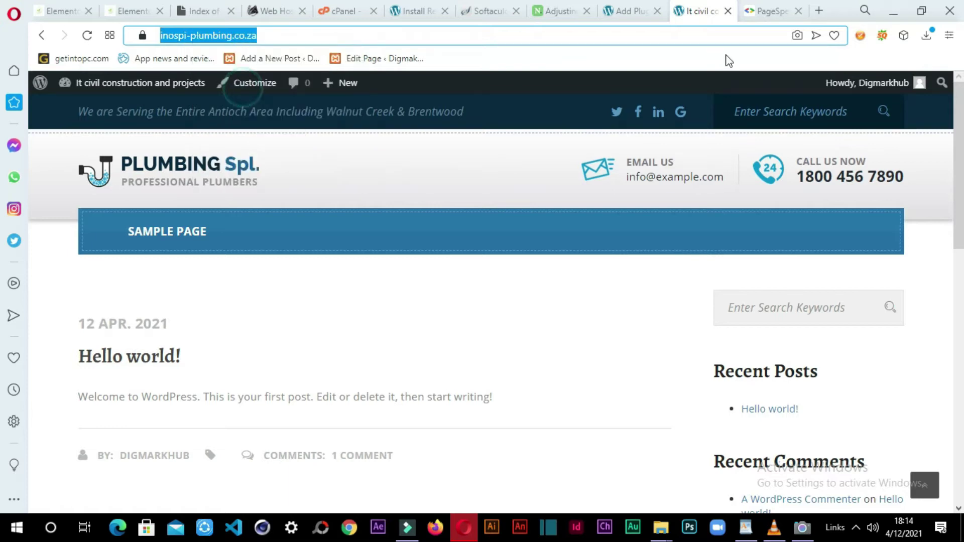
{"action": "left_click", "coordinate": [753, 15]}
{"action": "left_click", "coordinate": [409, 213]}
{"action": "right_click", "coordinate": [408, 215]}
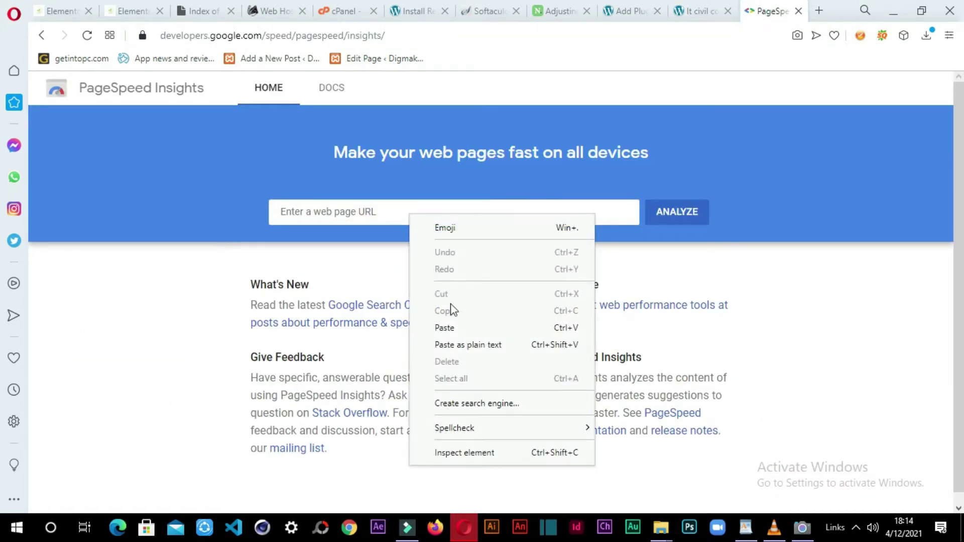
{"action": "left_click", "coordinate": [452, 330]}
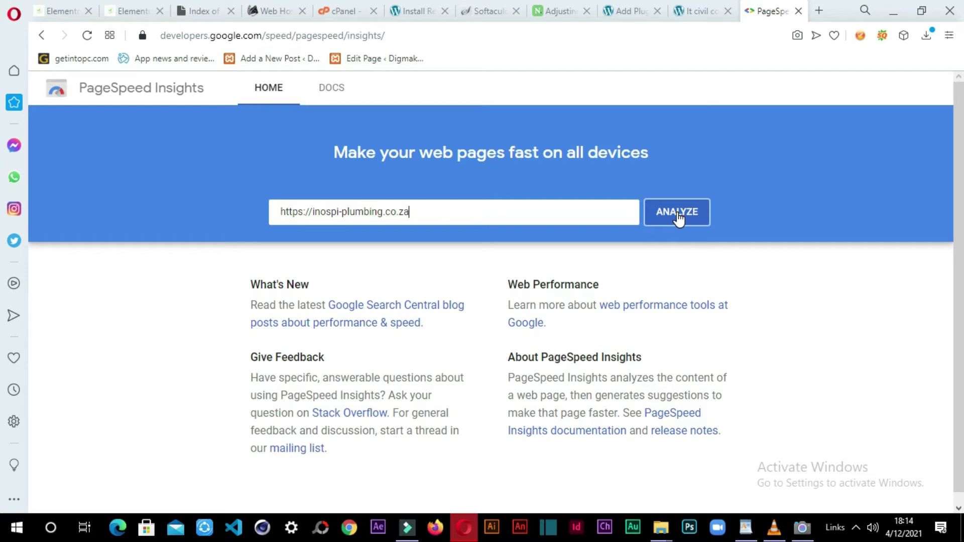
{"action": "left_click", "coordinate": [677, 212]}
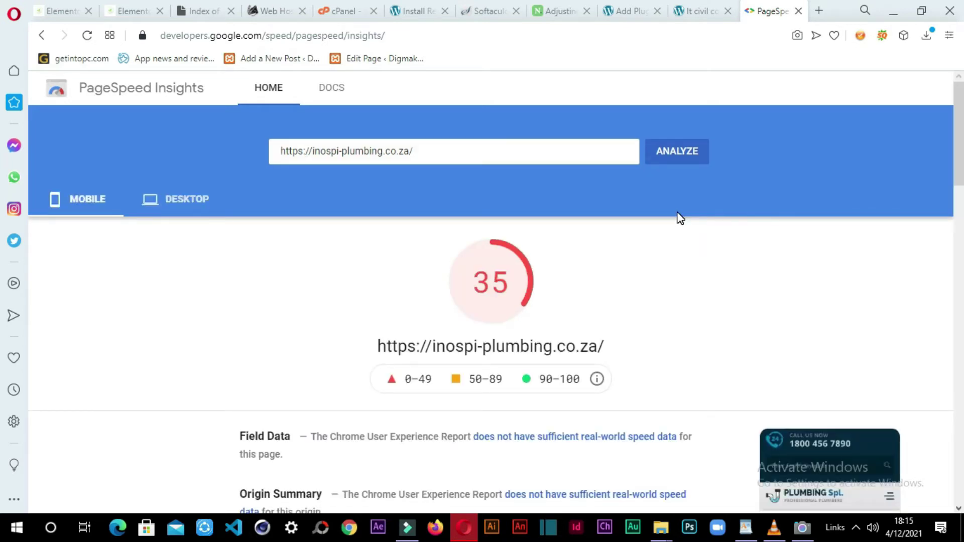
Step: Review the mobile PageSpeed report for the plumbing site, including its overall score and the Lab Data metrics
{"action": "scroll", "coordinate": [959, 186], "scroll_direction": "down", "scroll_amount": 2}
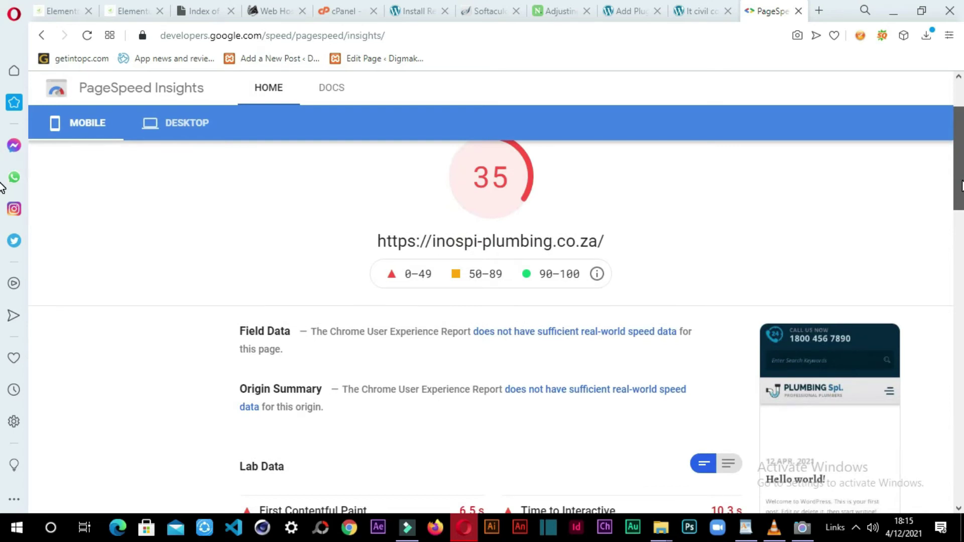
{"action": "scroll", "coordinate": [961, 173], "scroll_direction": "up", "scroll_amount": 2}
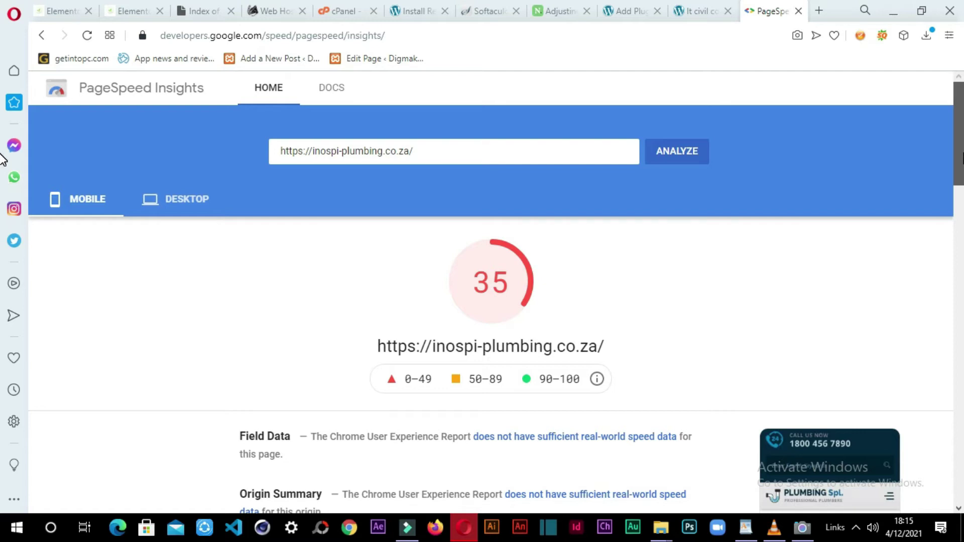
{"action": "left_click_drag", "start_coordinate": [957, 166], "coordinate": [961, 115]}
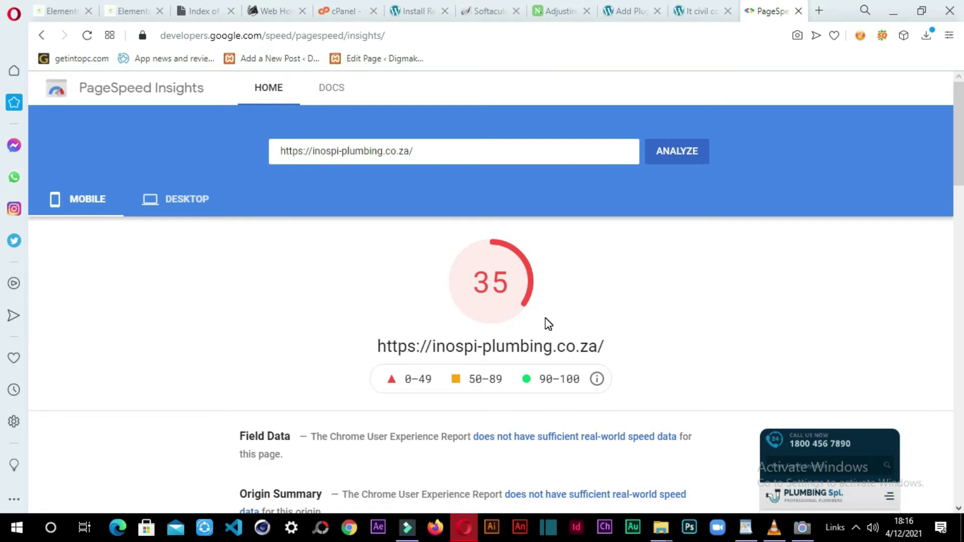
{"action": "left_click", "coordinate": [958, 149]}
{"action": "left_click_drag", "start_coordinate": [957, 148], "coordinate": [957, 215]}
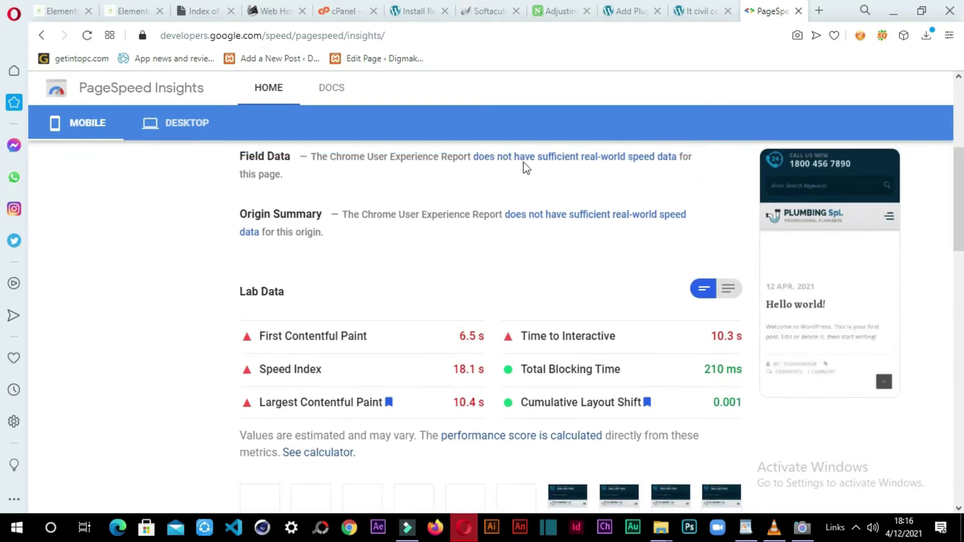
Step: Switch to the cPanel tab, return to its home page, and open MultiPHP Manager from the Software section
{"action": "left_click", "coordinate": [336, 14]}
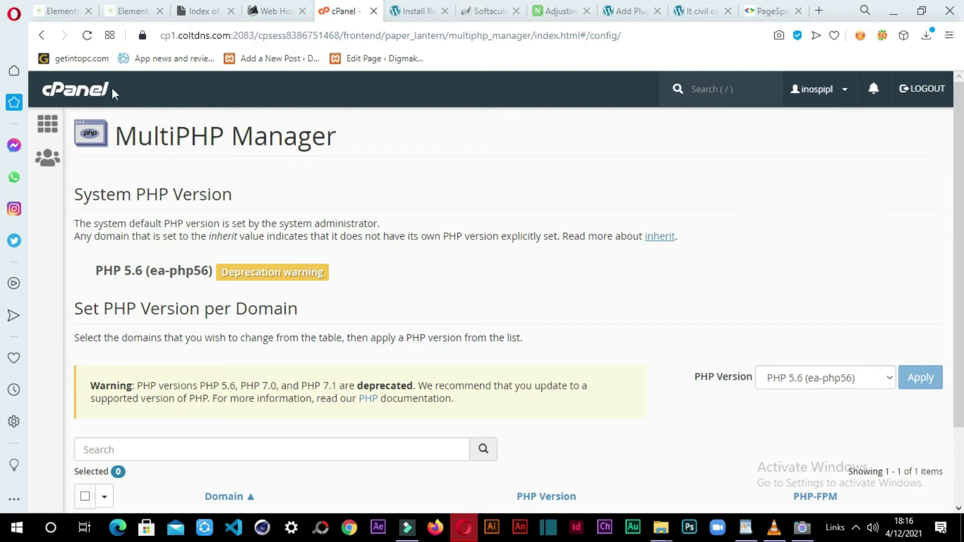
{"action": "left_click", "coordinate": [48, 126]}
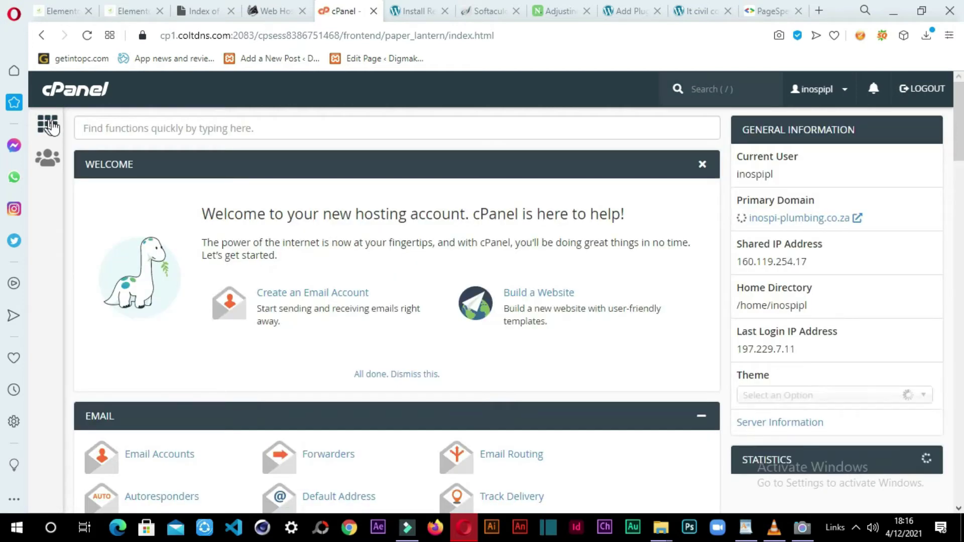
{"action": "scroll", "coordinate": [3, 151], "scroll_direction": "down", "scroll_amount": 4}
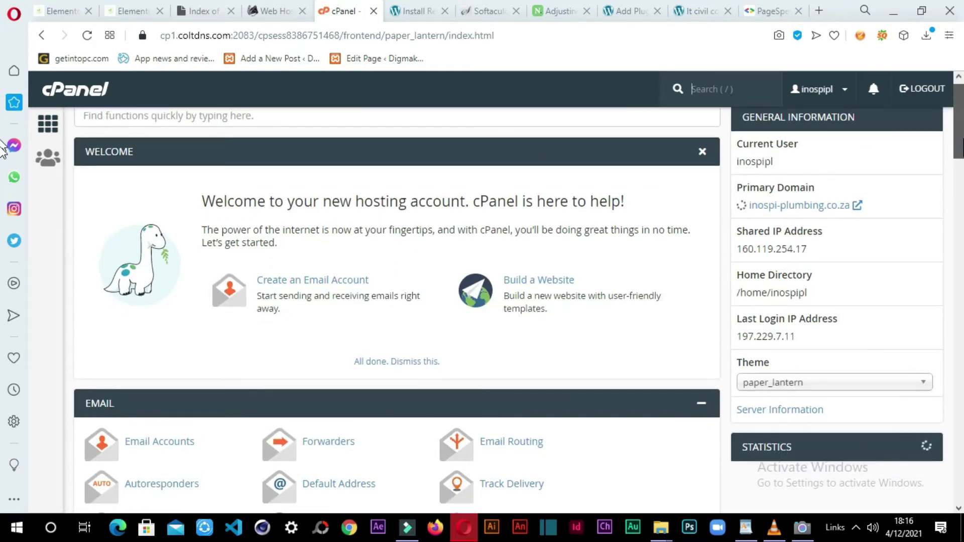
{"action": "scroll", "coordinate": [2, 150], "scroll_direction": "up", "scroll_amount": 3}
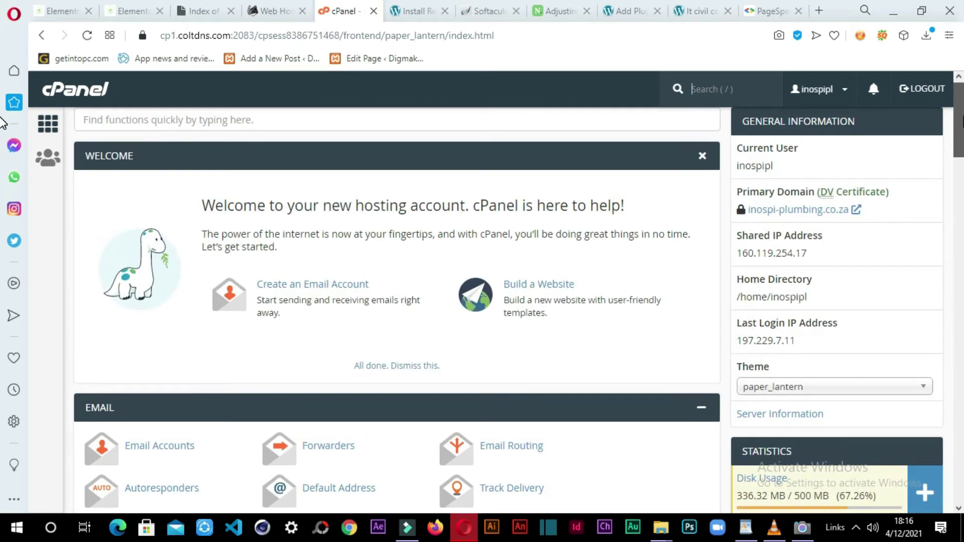
{"action": "scroll", "coordinate": [3, 133], "scroll_direction": "down", "scroll_amount": 7}
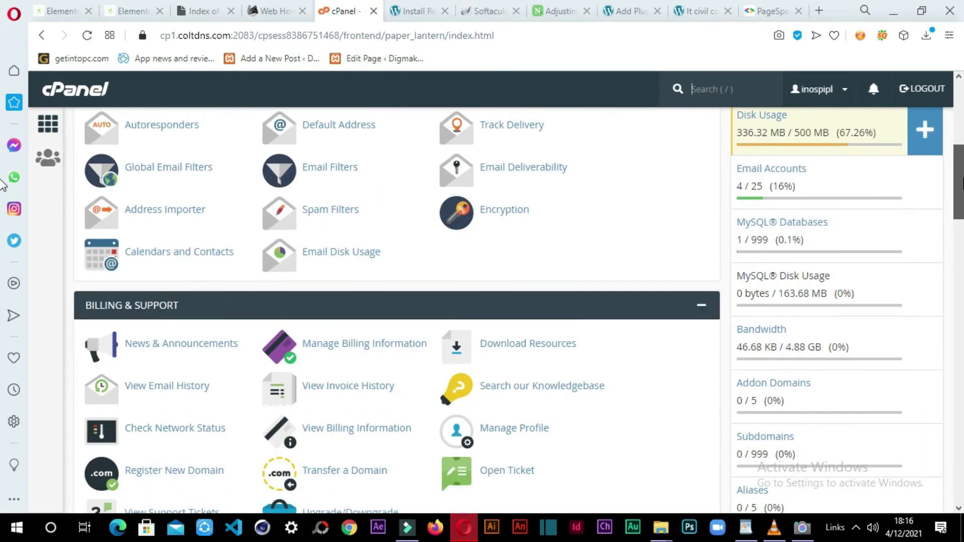
{"action": "scroll", "coordinate": [3, 193], "scroll_direction": "down", "scroll_amount": 6}
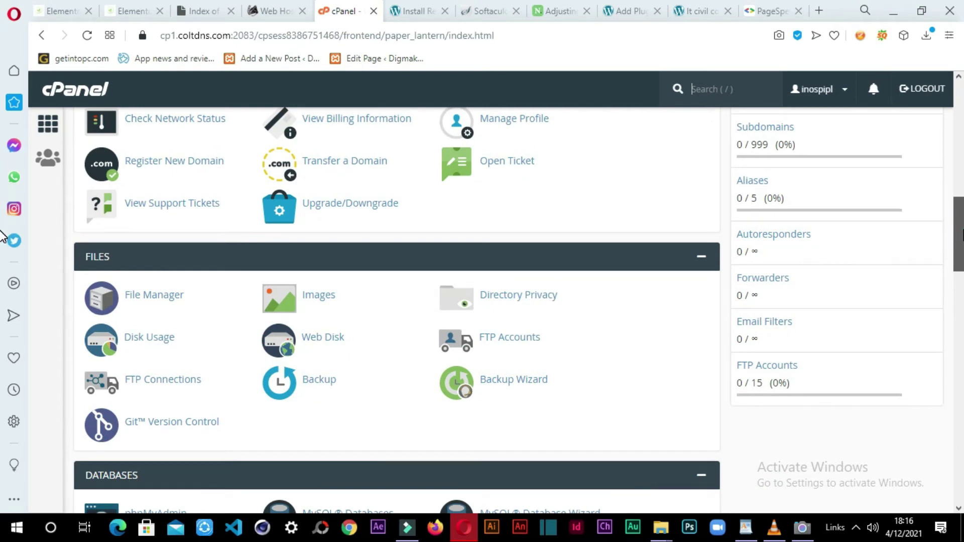
{"action": "scroll", "coordinate": [2, 238], "scroll_direction": "down", "scroll_amount": 2}
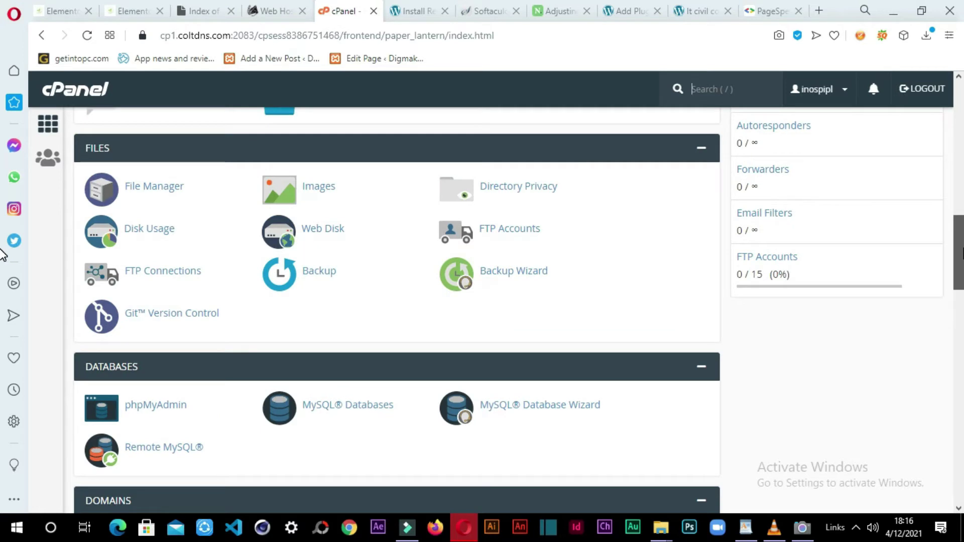
{"action": "scroll", "coordinate": [4, 259], "scroll_direction": "down", "scroll_amount": 1}
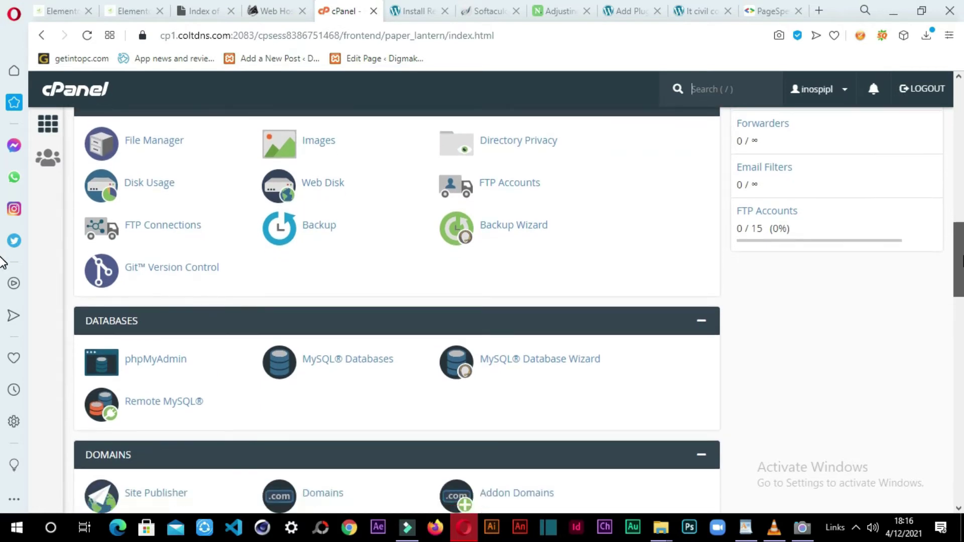
{"action": "scroll", "coordinate": [3, 265], "scroll_direction": "down", "scroll_amount": 1}
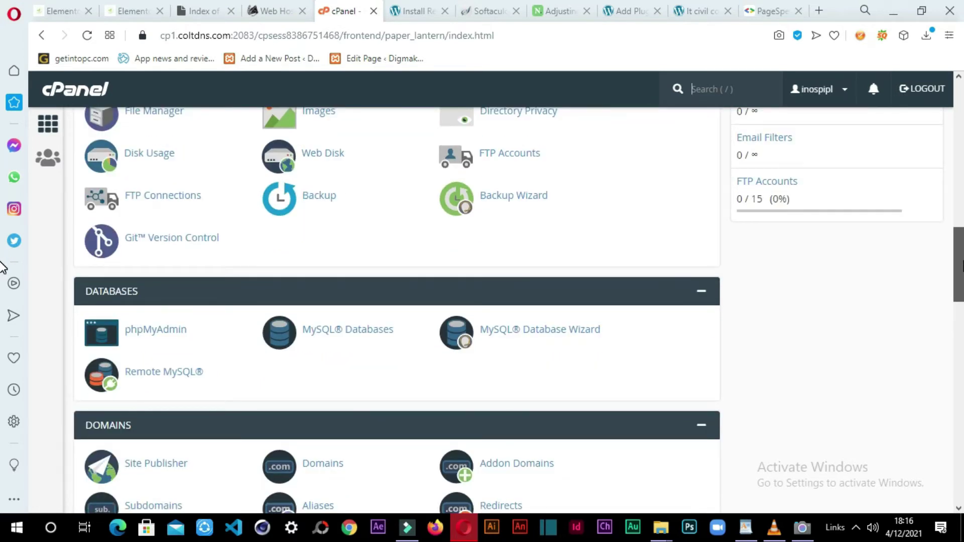
{"action": "scroll", "coordinate": [3, 271], "scroll_direction": "down", "scroll_amount": 1}
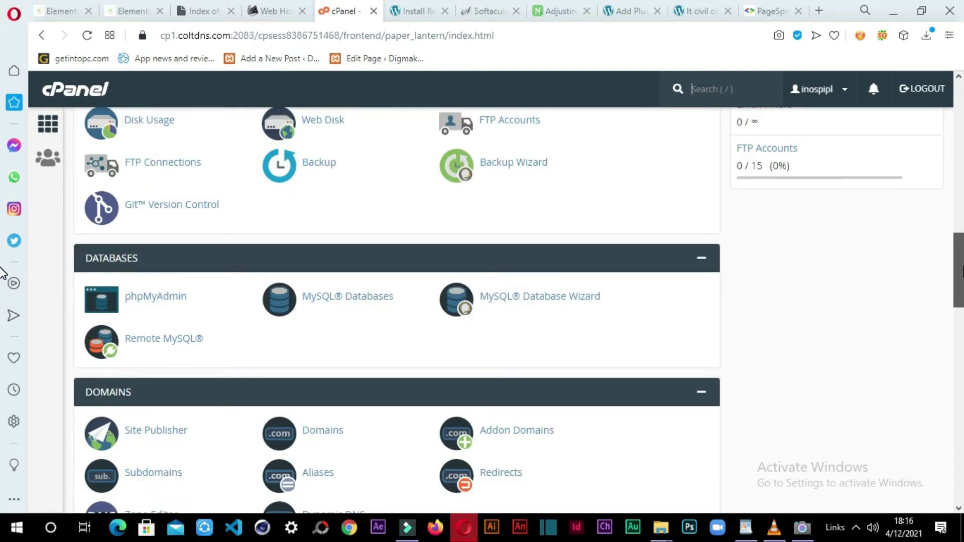
{"action": "left_click_drag", "start_coordinate": [960, 274], "coordinate": [960, 371]}
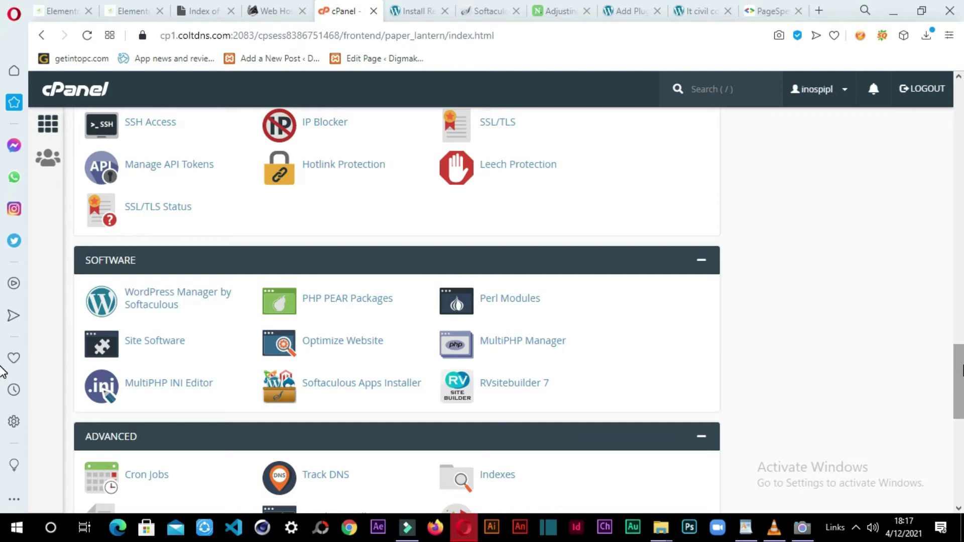
{"action": "scroll", "coordinate": [663, 321], "scroll_direction": "up", "scroll_amount": 2}
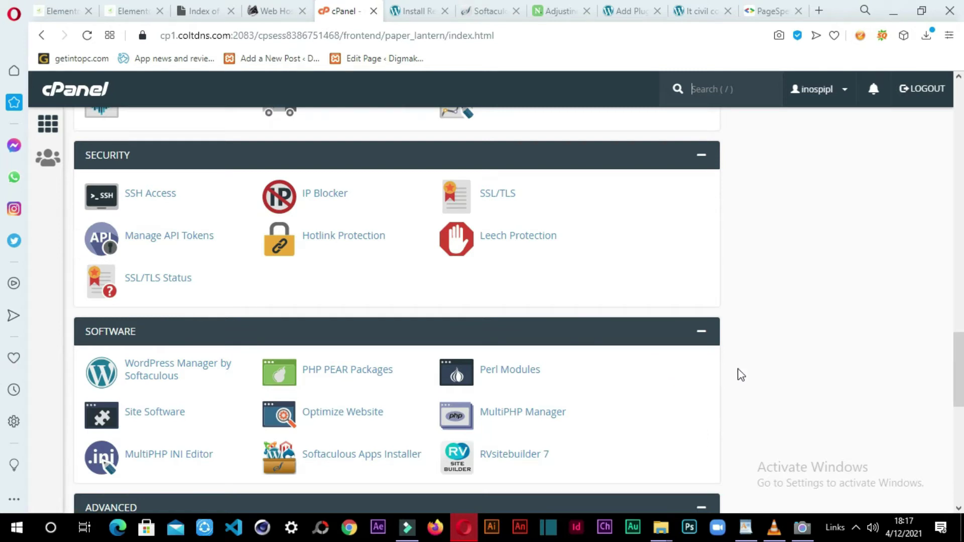
{"action": "scroll", "coordinate": [957, 351], "scroll_direction": "down", "scroll_amount": 2}
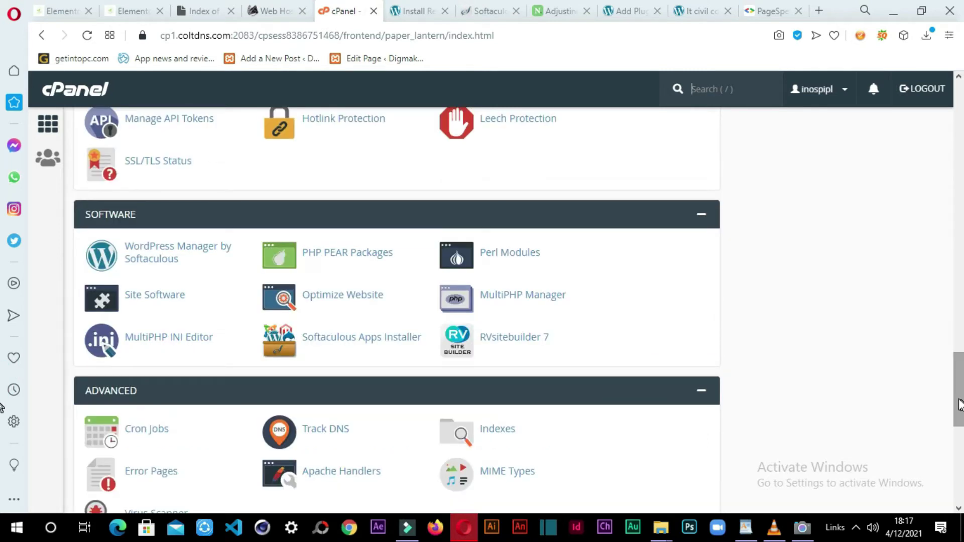
{"action": "left_click", "coordinate": [541, 295]}
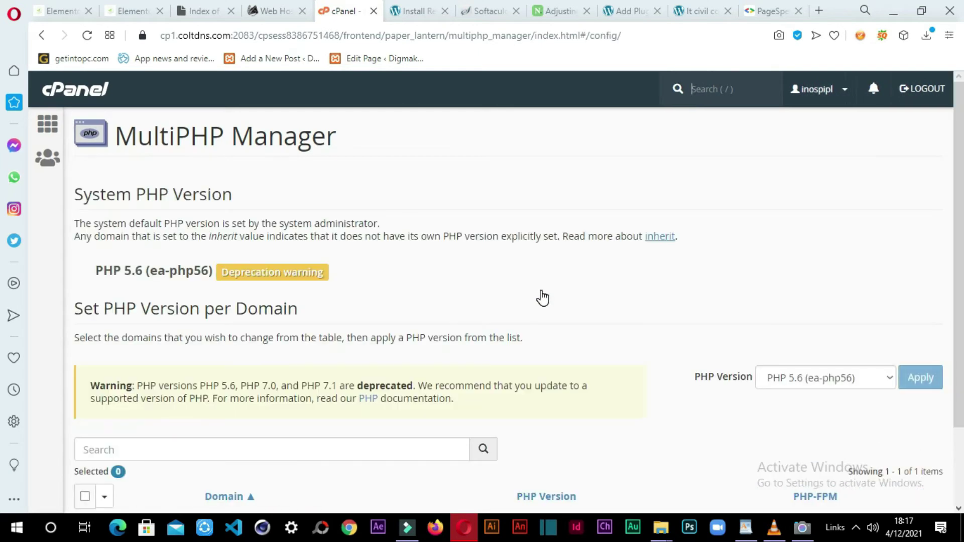
Step: Examine the PHP version assigned to inospi-plumbing.co.za, the deprecated versions warning, and the list of selectable PHP versions
{"action": "left_click_drag", "start_coordinate": [961, 142], "coordinate": [941, 282]}
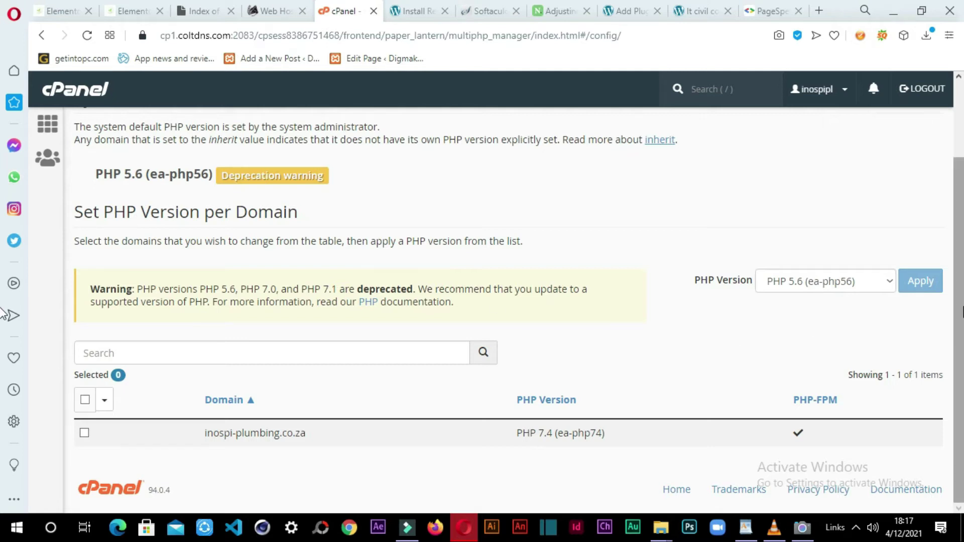
{"action": "left_click_drag", "start_coordinate": [962, 296], "coordinate": [960, 327]}
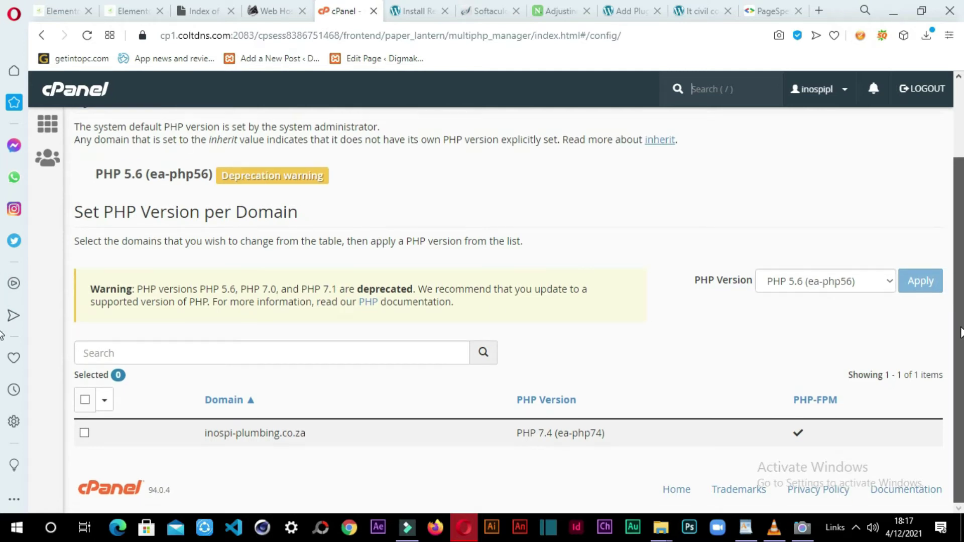
{"action": "left_click_drag", "start_coordinate": [414, 289], "coordinate": [356, 290]}
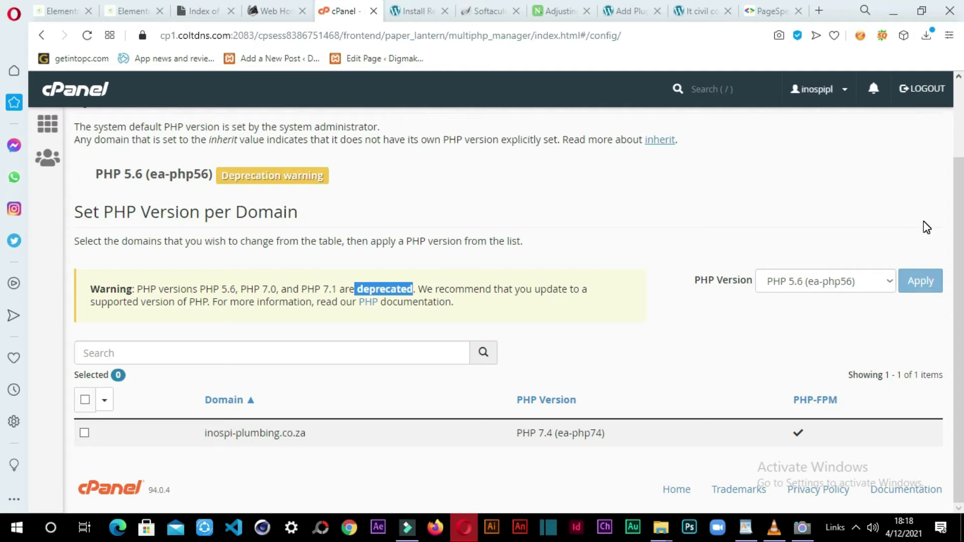
{"action": "left_click", "coordinate": [959, 209]}
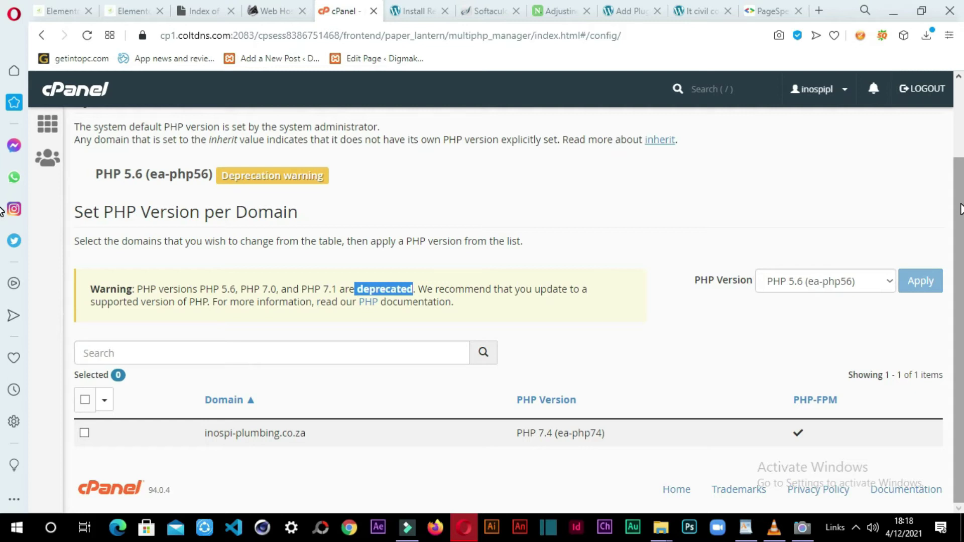
{"action": "left_click", "coordinate": [892, 283]}
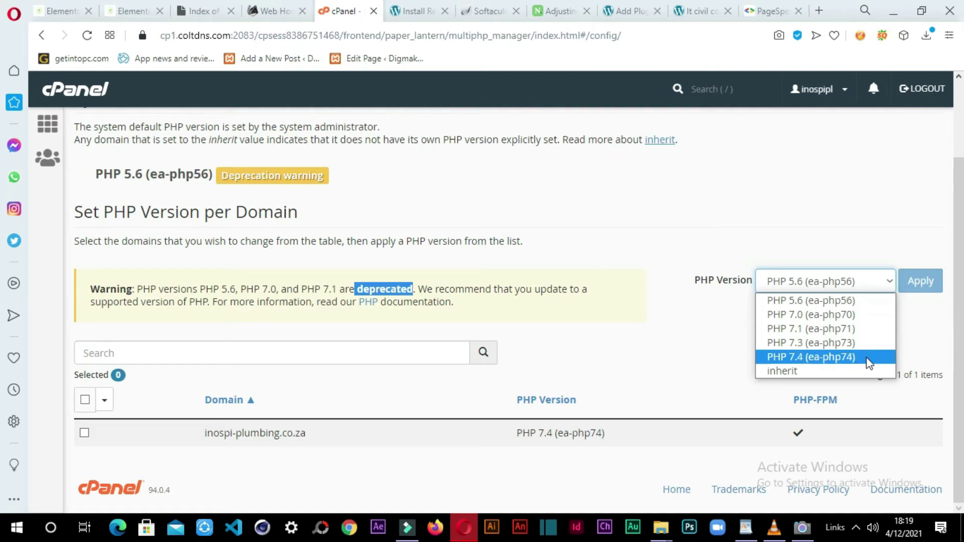
Step: Apply PHP 7.4 (ea-php74) to the inospi-plumbing.co.za domain in MultiPHP Manager
{"action": "left_click", "coordinate": [961, 315]}
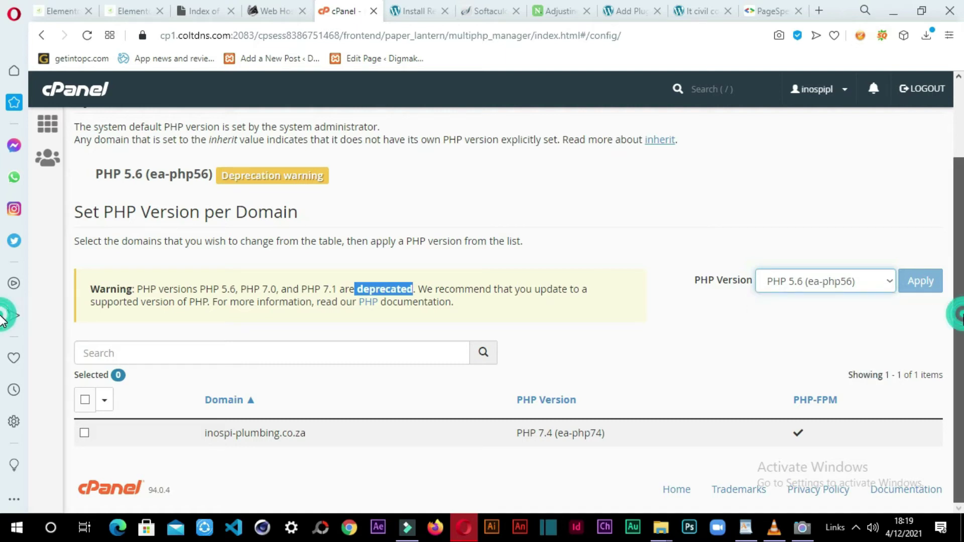
{"action": "left_click", "coordinate": [888, 282]}
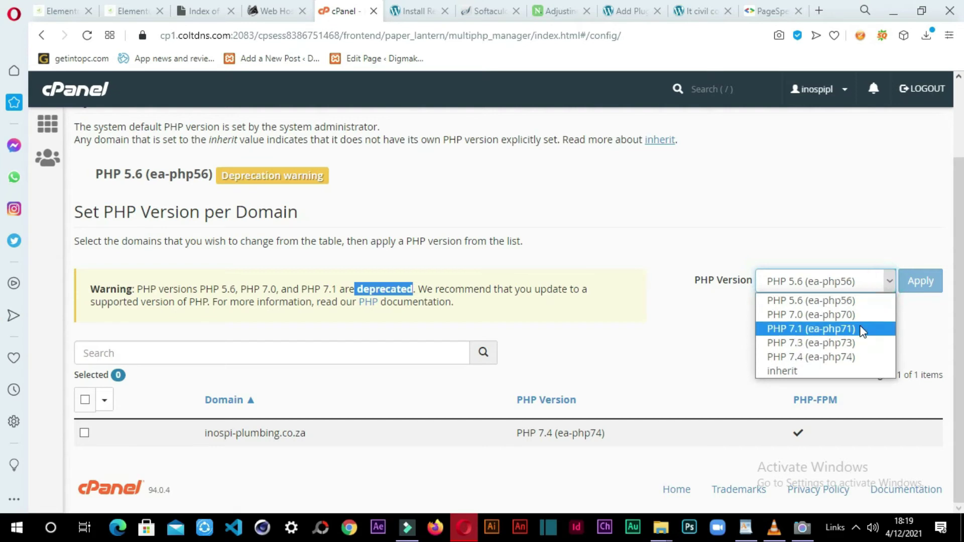
{"action": "left_click", "coordinate": [857, 362]}
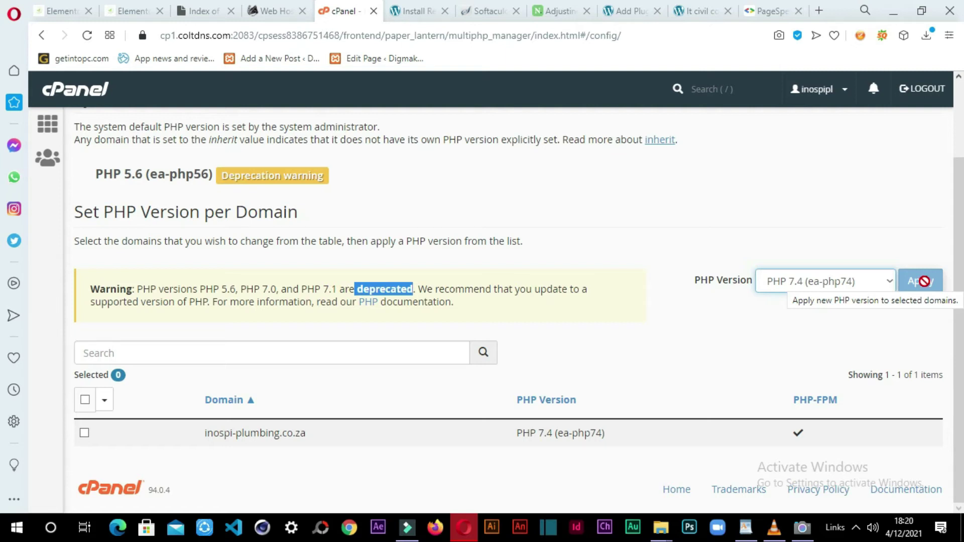
{"action": "left_click", "coordinate": [84, 434]}
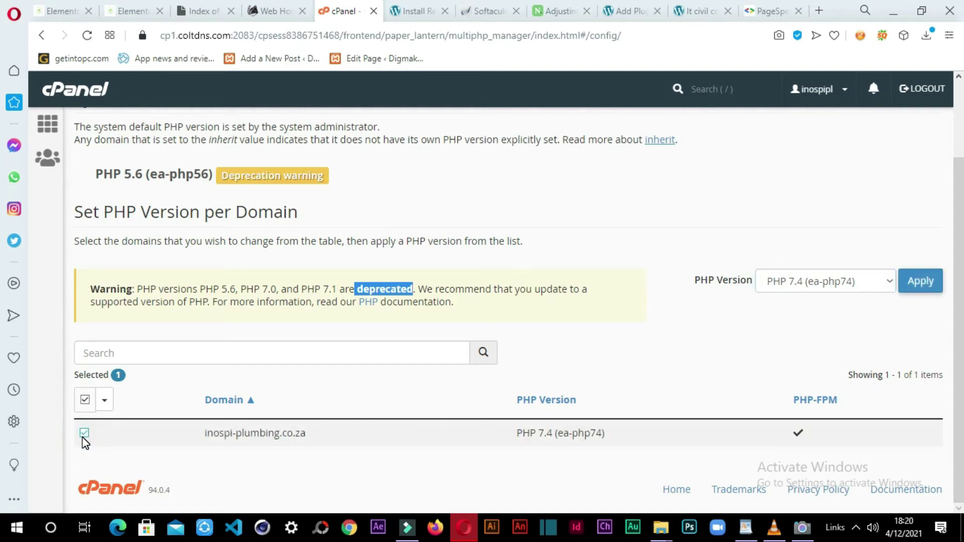
{"action": "left_click", "coordinate": [917, 282]}
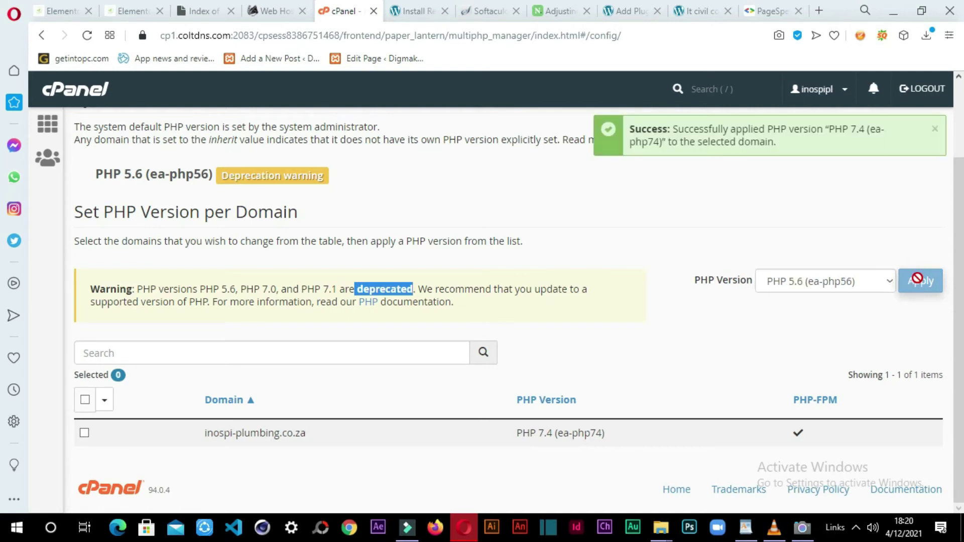
{"action": "left_click_drag", "start_coordinate": [962, 373], "coordinate": [962, 291]}
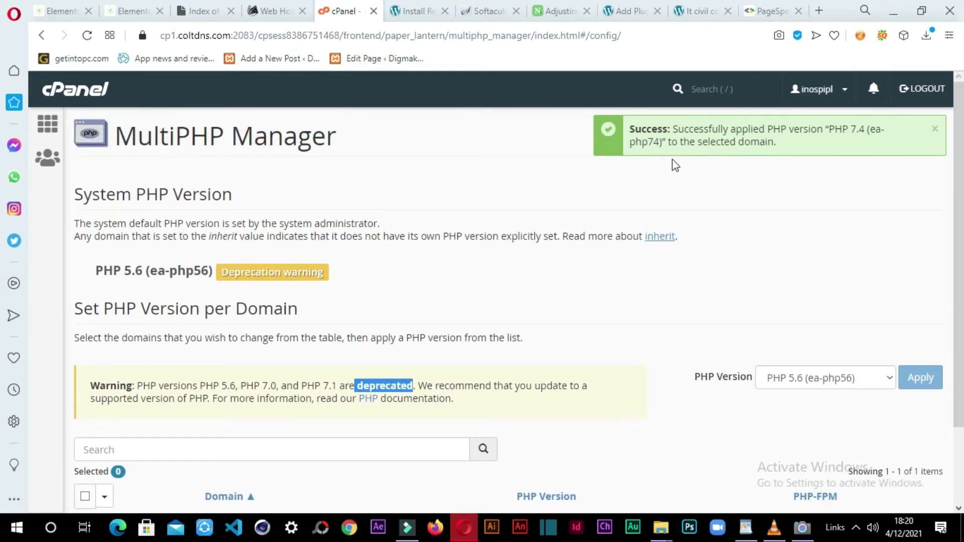
Step: Reload the plumbing site's front page in its own tab and return to the PageSpeed Insights report
{"action": "left_click", "coordinate": [695, 12]}
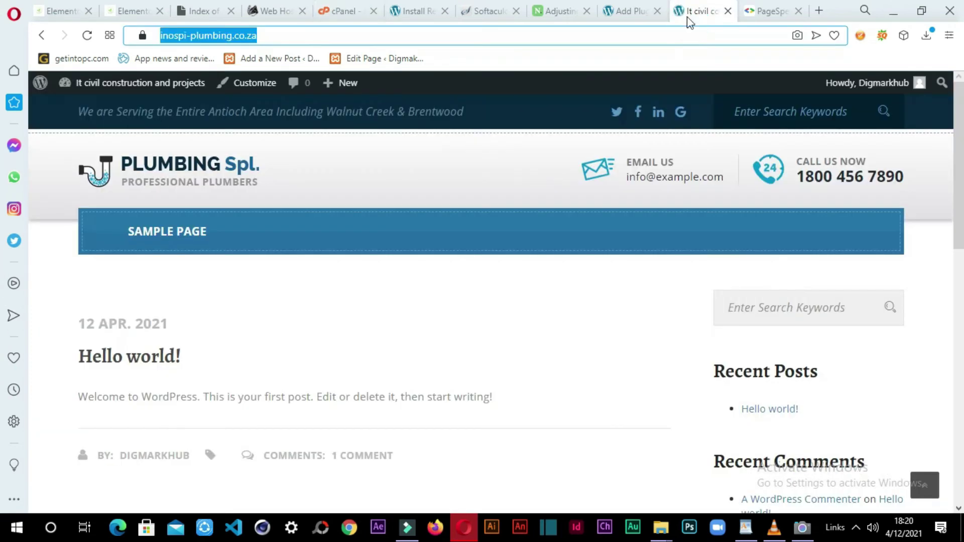
{"action": "left_click", "coordinate": [87, 35]}
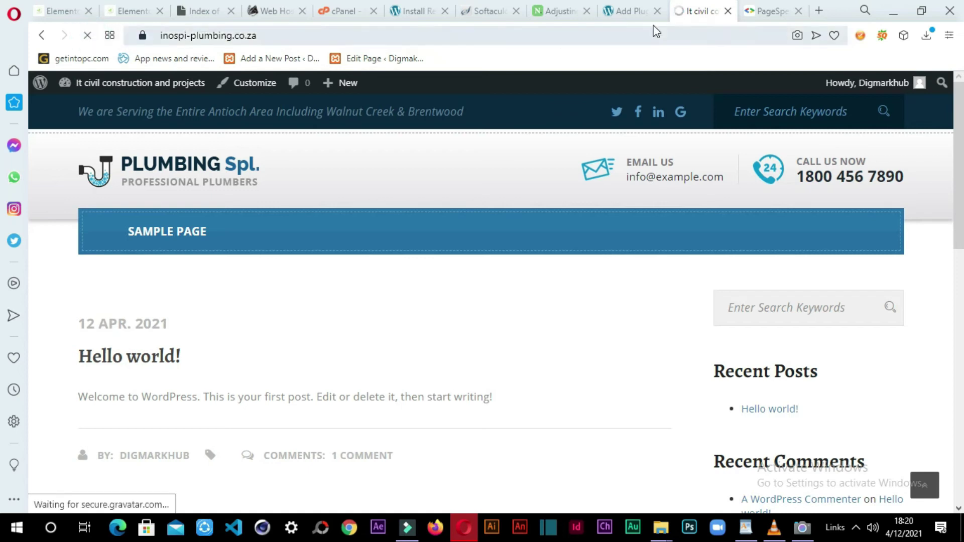
{"action": "left_click", "coordinate": [775, 12]}
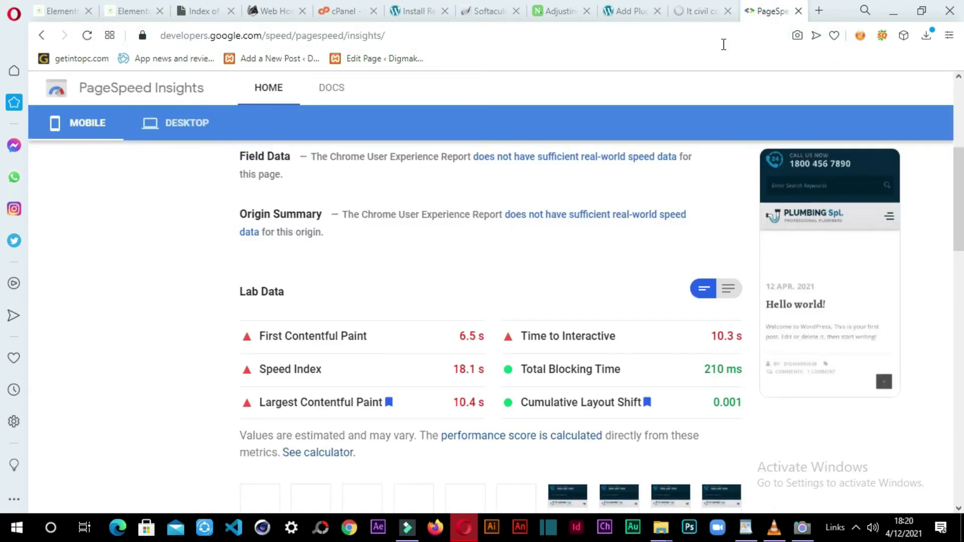
Step: Refresh the WordPress Install Required Plugins page, open the installed plugins list, and examine which plugins are present
{"action": "left_click", "coordinate": [404, 11]}
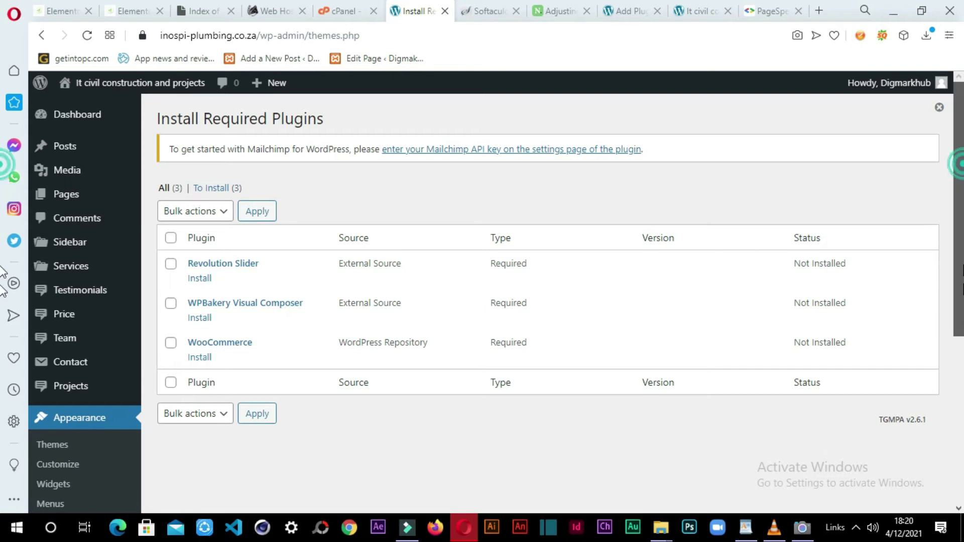
{"action": "scroll", "coordinate": [931, 304], "scroll_direction": "down", "scroll_amount": 5}
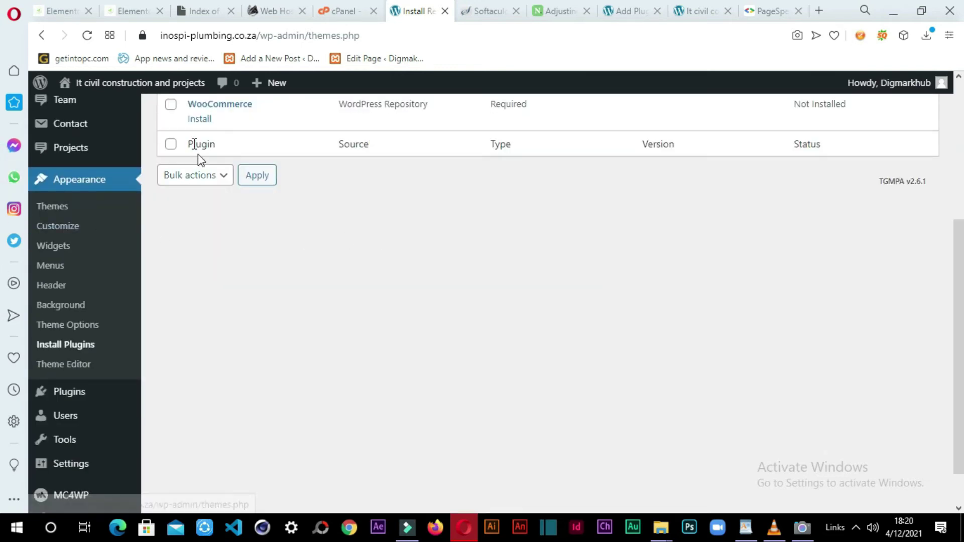
{"action": "left_click", "coordinate": [87, 36]}
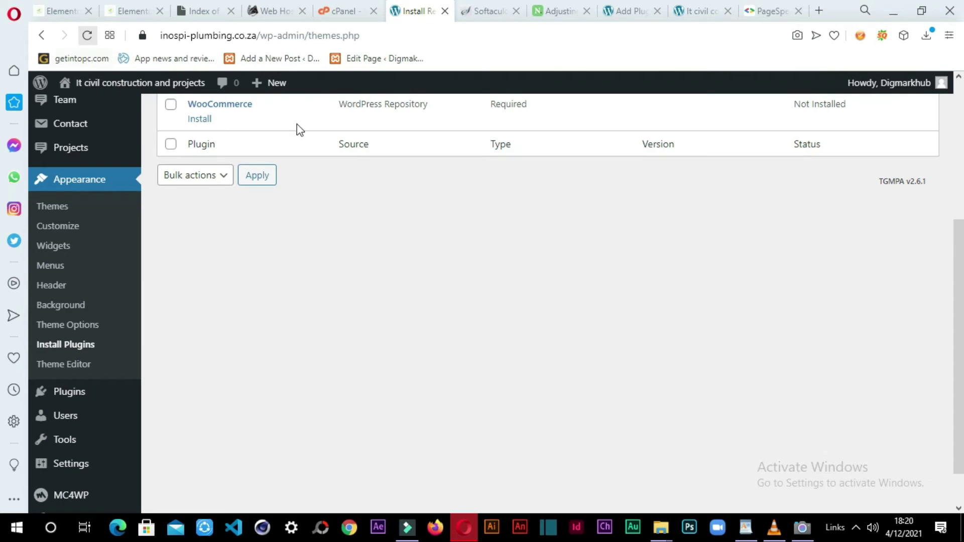
{"action": "left_click_drag", "start_coordinate": [957, 279], "coordinate": [961, 314]}
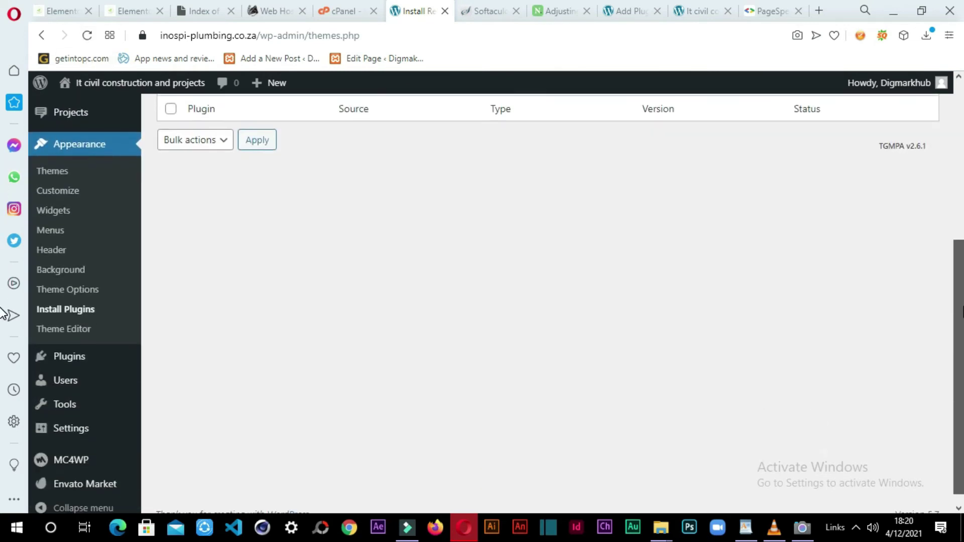
{"action": "left_click", "coordinate": [98, 348]}
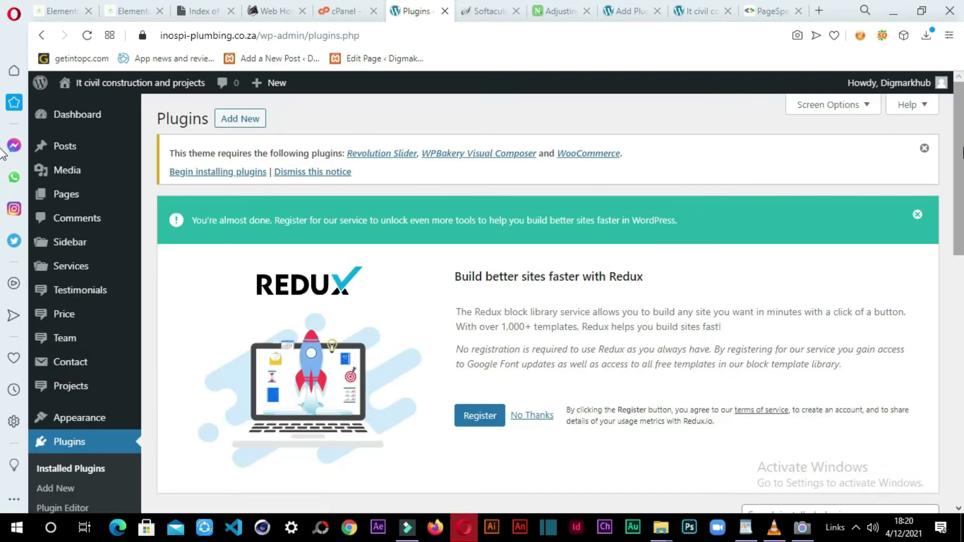
{"action": "scroll", "coordinate": [2, 303], "scroll_direction": "down", "scroll_amount": 7}
{"action": "scroll", "coordinate": [2, 306], "scroll_direction": "down", "scroll_amount": 1}
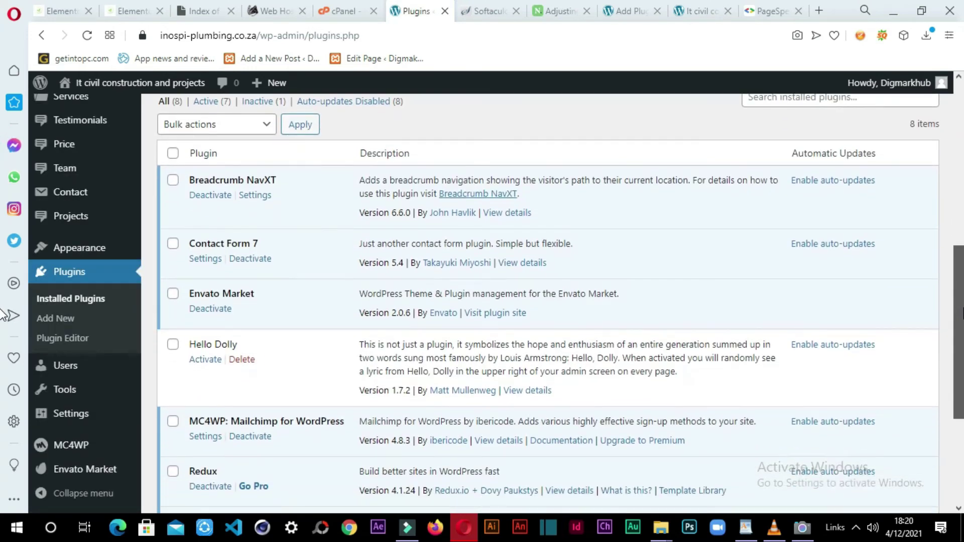
{"action": "scroll", "coordinate": [3, 309], "scroll_direction": "up", "scroll_amount": 1}
{"action": "scroll", "coordinate": [2, 309], "scroll_direction": "down", "scroll_amount": 3}
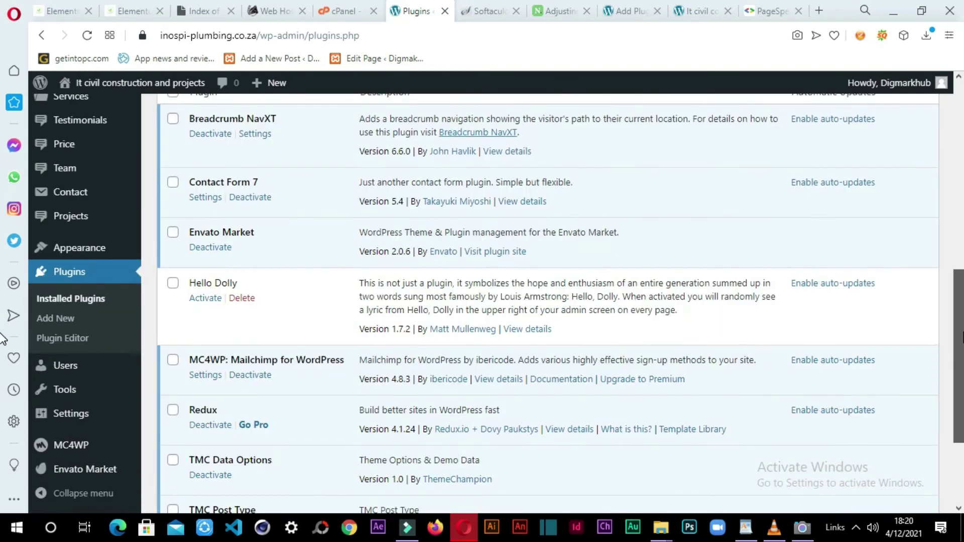
Step: Copy the search term Revolution Slider from the older Add Plugins tab
{"action": "left_click", "coordinate": [631, 10]}
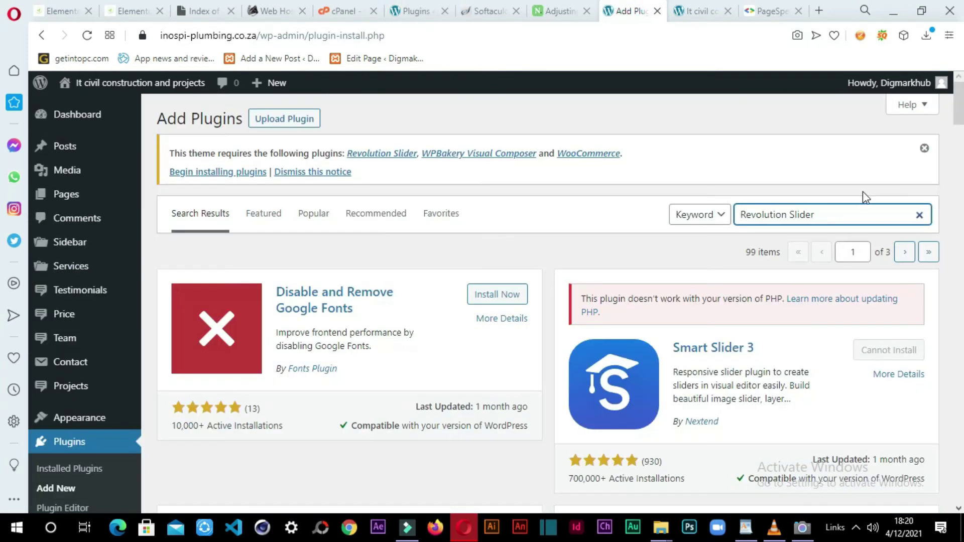
{"action": "left_click_drag", "start_coordinate": [827, 213], "coordinate": [738, 216]}
{"action": "right_click", "coordinate": [753, 215]}
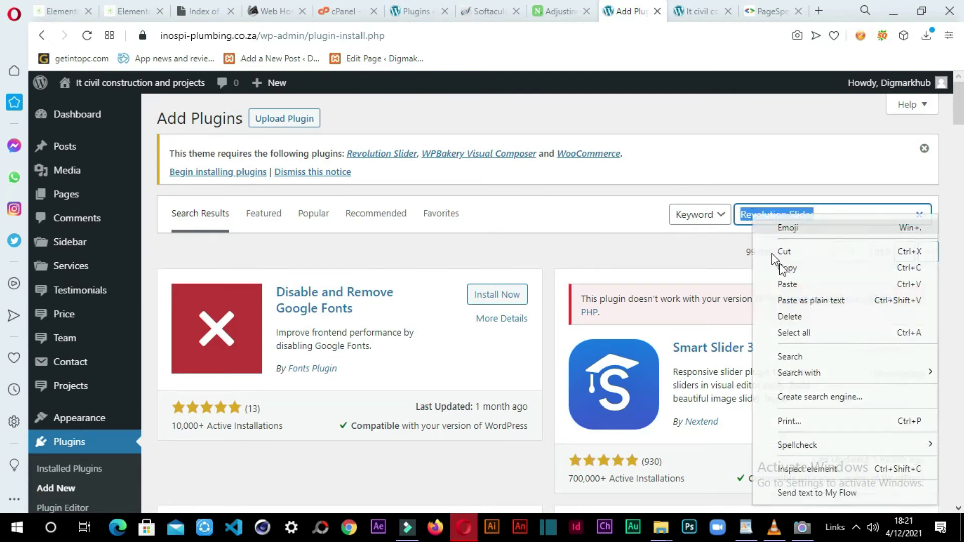
{"action": "left_click", "coordinate": [784, 267]}
Step: Open a fresh Add Plugins page in the other WordPress tab and search for the copied term Revolution Slider
{"action": "left_click", "coordinate": [409, 13]}
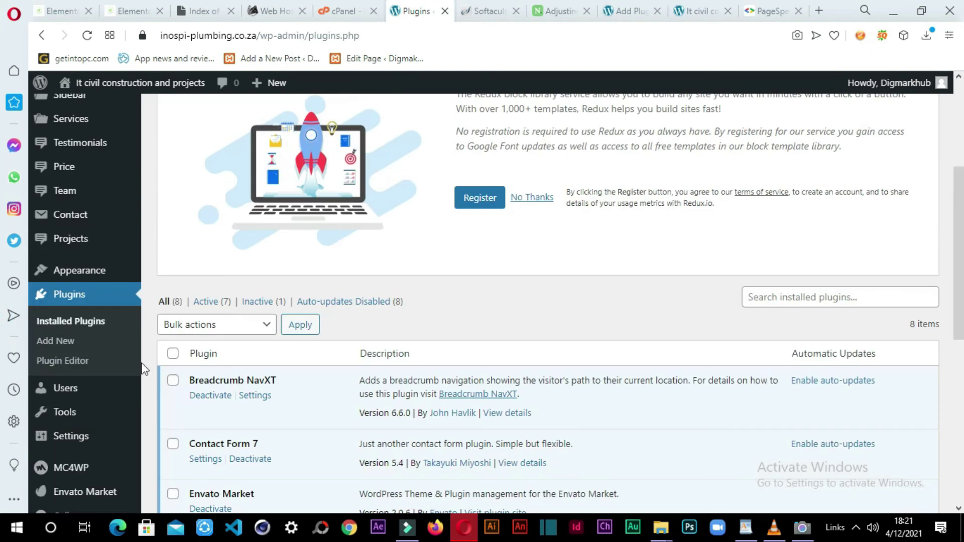
{"action": "left_click", "coordinate": [53, 342]}
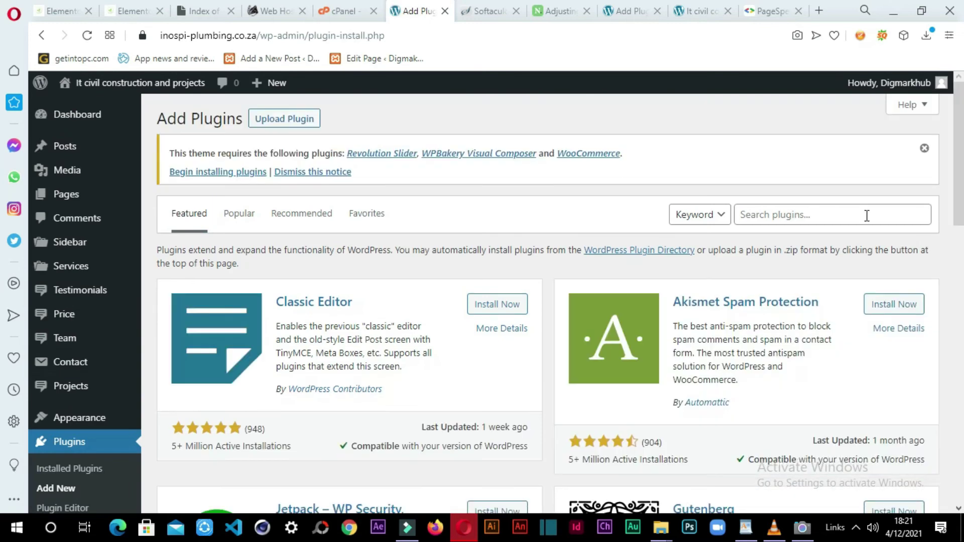
{"action": "left_click", "coordinate": [812, 216]}
{"action": "right_click", "coordinate": [810, 216]}
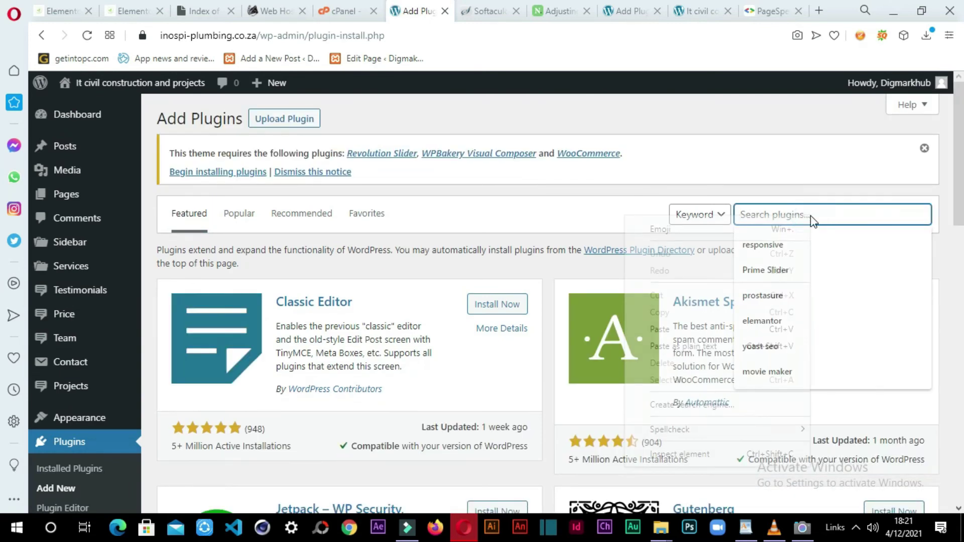
{"action": "left_click", "coordinate": [700, 330]}
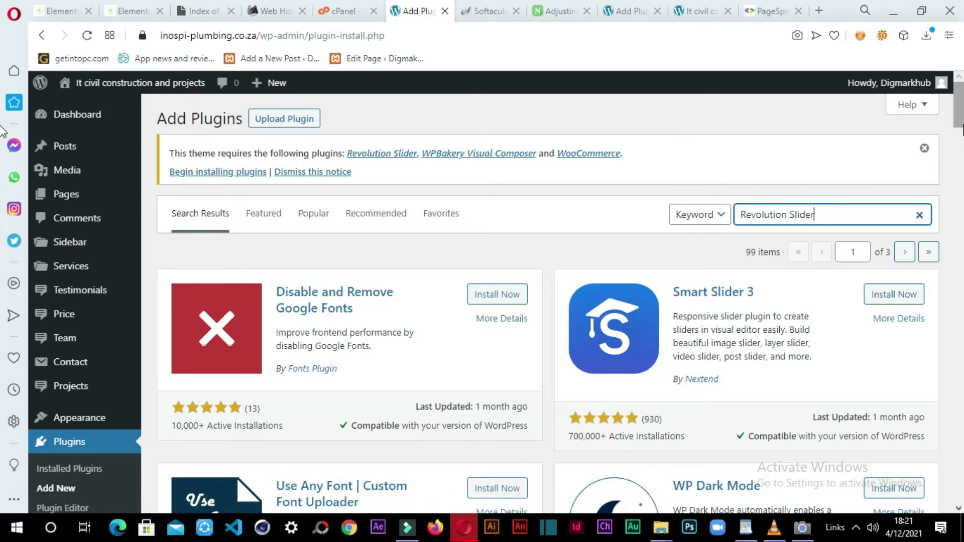
{"action": "scroll", "coordinate": [2, 145], "scroll_direction": "down", "scroll_amount": 3}
{"action": "scroll", "coordinate": [218, 144], "scroll_direction": "up", "scroll_amount": 3}
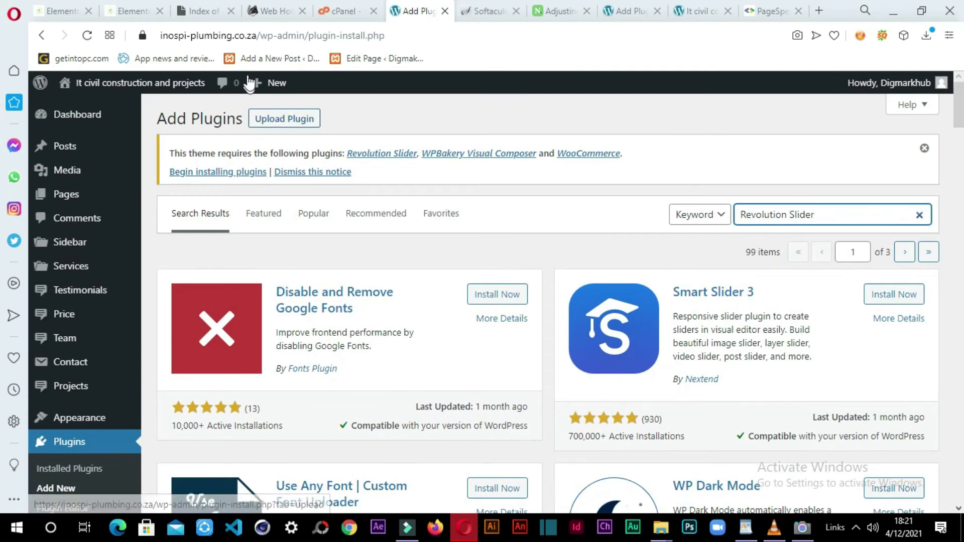
Step: Copy only the domain inospi-plumbing.co.za from the Add Plugins page's web address
{"action": "left_click", "coordinate": [255, 36]}
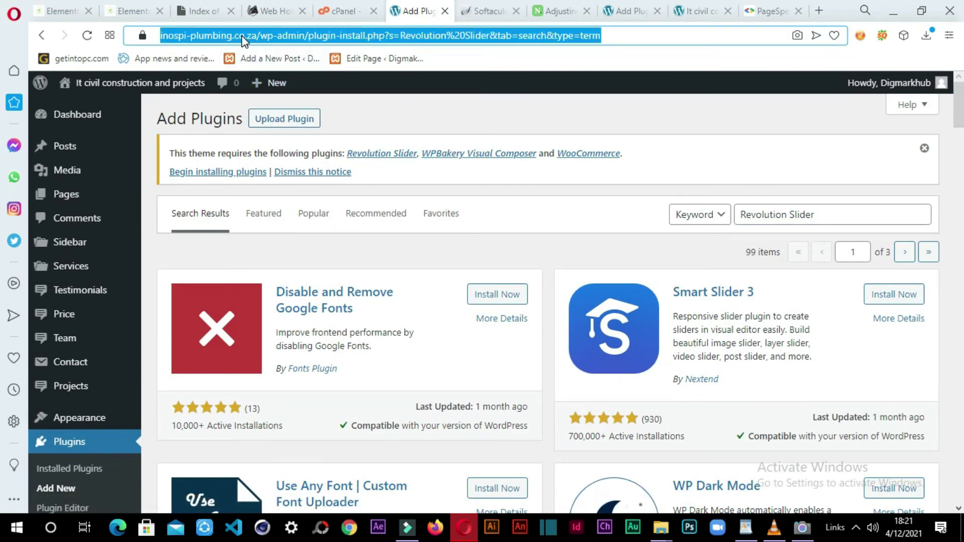
{"action": "left_click", "coordinate": [256, 35]}
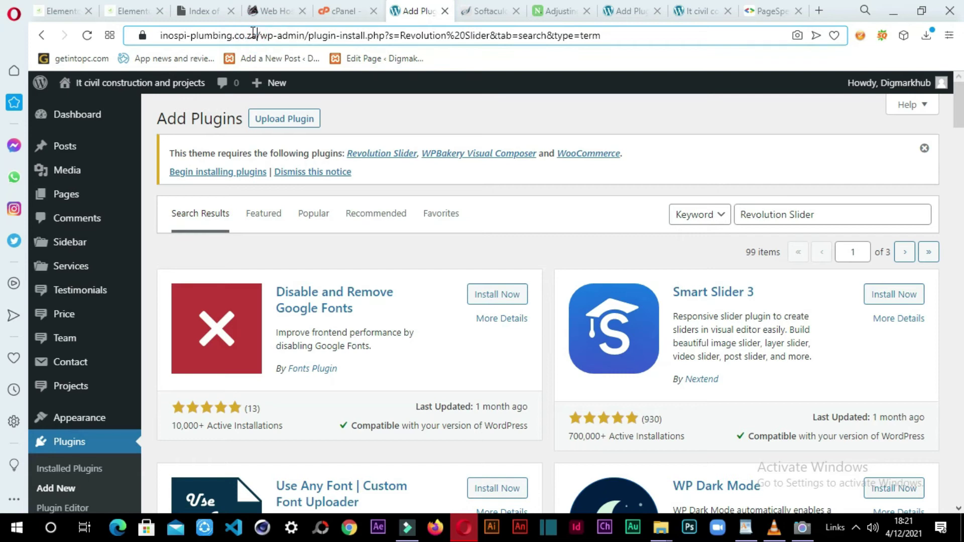
{"action": "left_click_drag", "start_coordinate": [255, 36], "coordinate": [162, 39]}
{"action": "right_click", "coordinate": [185, 45]}
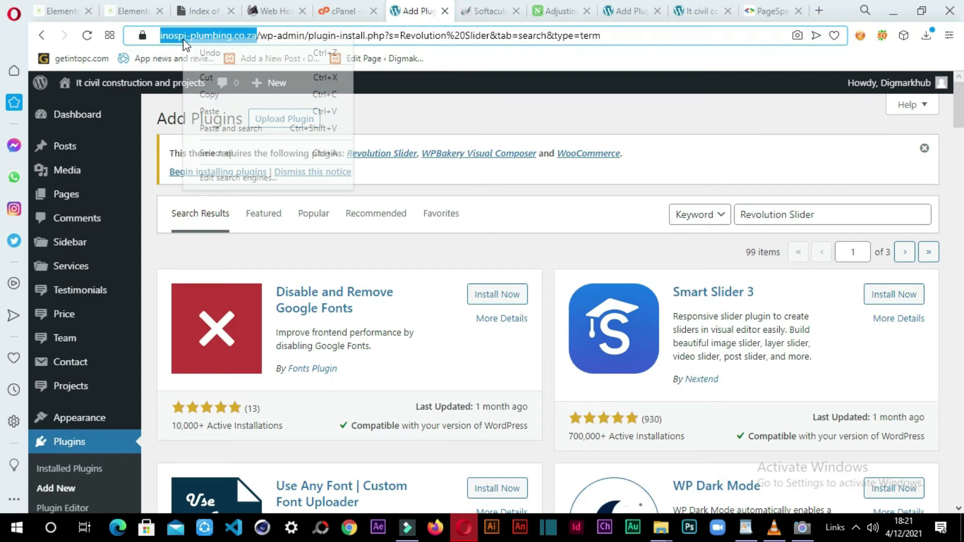
{"action": "left_click", "coordinate": [214, 95]}
{"action": "left_click", "coordinate": [760, 6]}
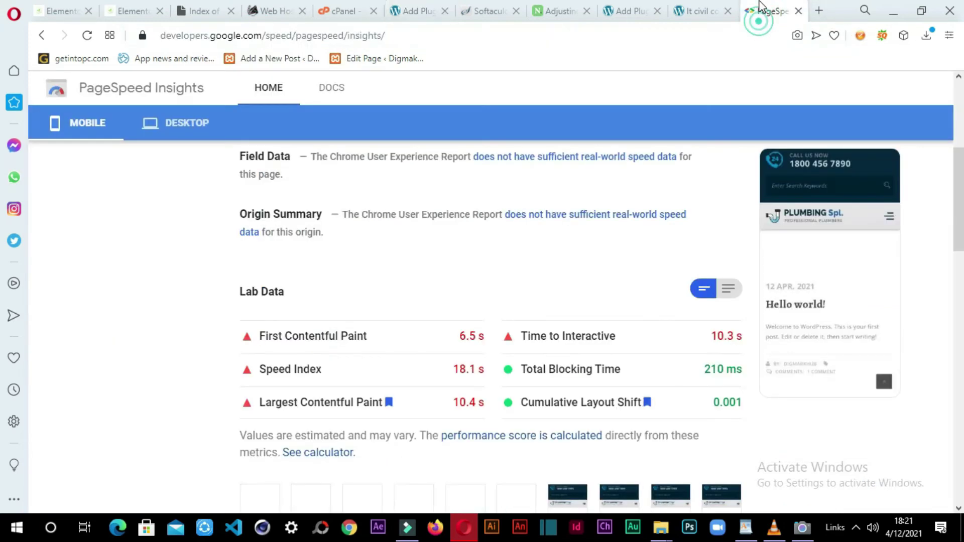
{"action": "left_click_drag", "start_coordinate": [959, 198], "coordinate": [962, 119]}
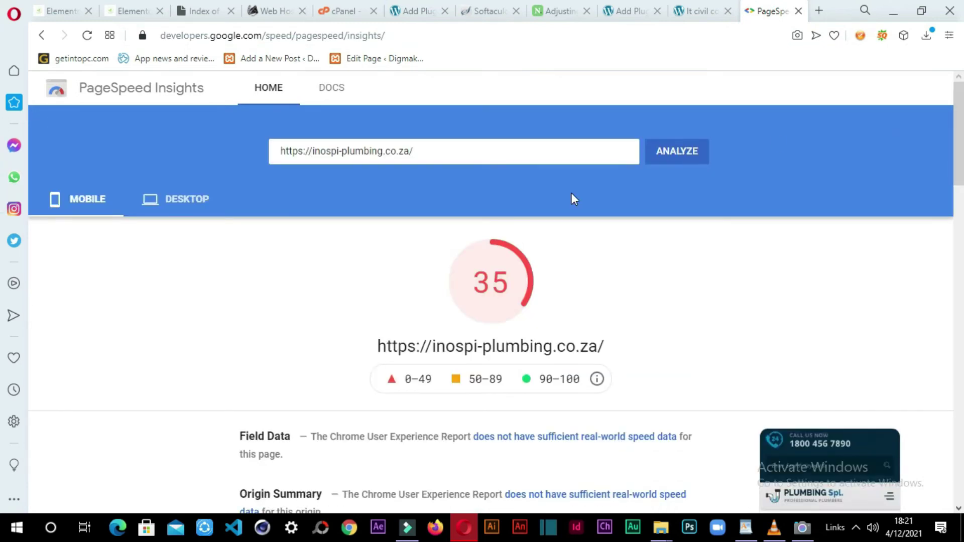
{"action": "left_click", "coordinate": [87, 35]}
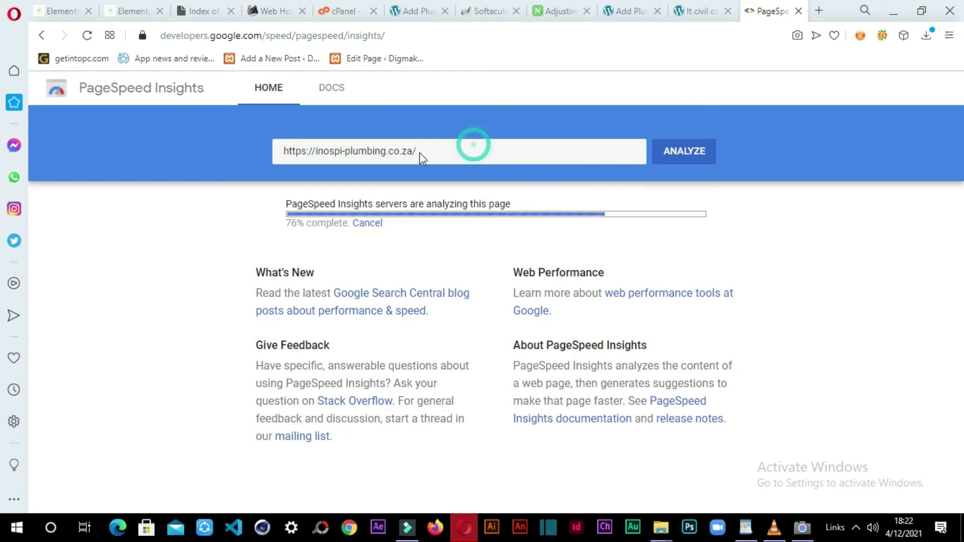
Step: Go back to the Google results for website speed test and open the GTmetrix website
{"action": "left_click", "coordinate": [40, 35]}
{"action": "left_click", "coordinate": [41, 36]}
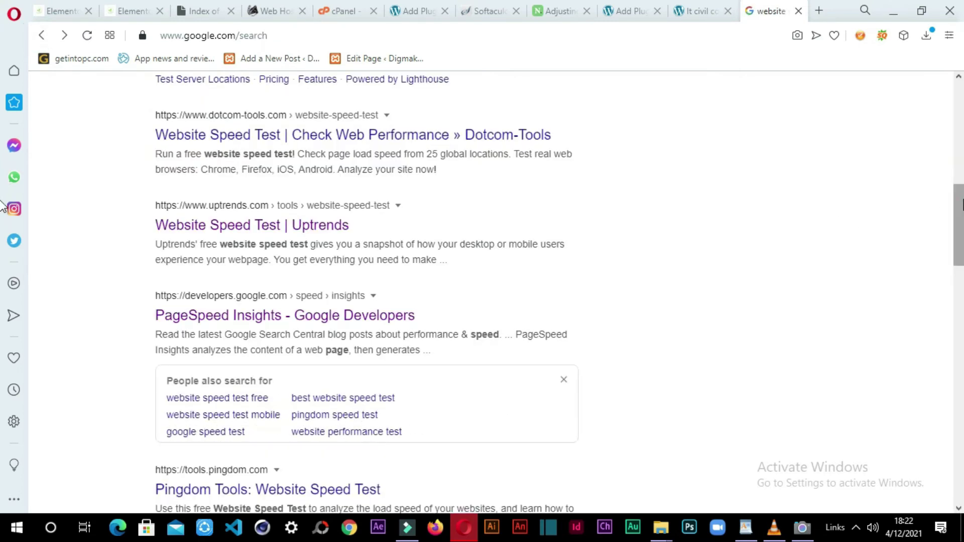
{"action": "scroll", "coordinate": [2, 168], "scroll_direction": "up", "scroll_amount": 4}
{"action": "left_click_drag", "start_coordinate": [963, 163], "coordinate": [962, 173]}
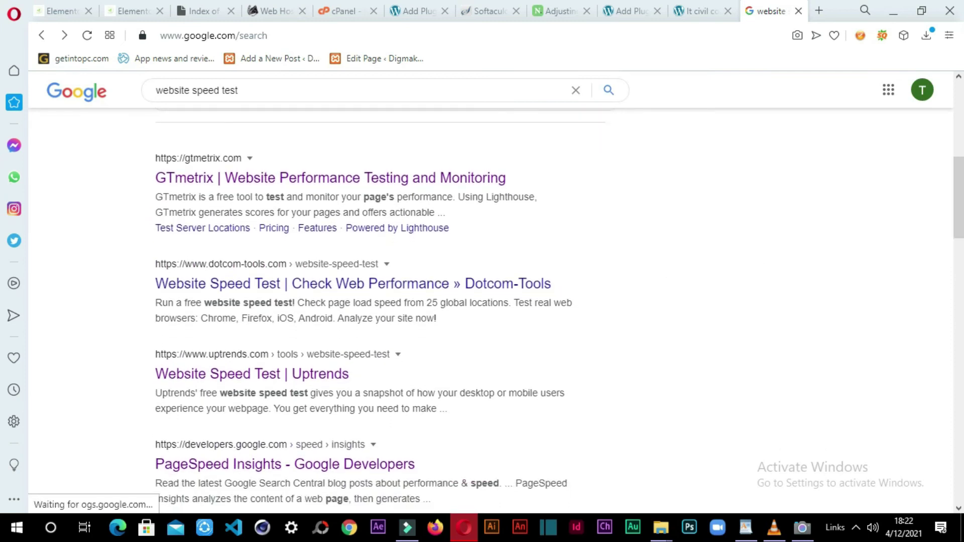
{"action": "left_click", "coordinate": [367, 186]}
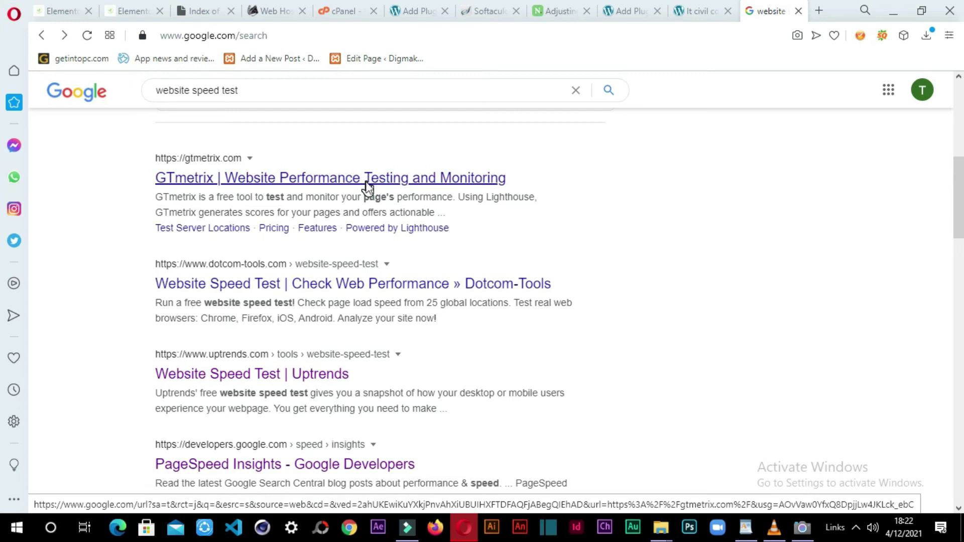
Step: Reopen PageSpeed Insights from today's browsing history and close the GTmetrix page
{"action": "left_click", "coordinate": [14, 392]}
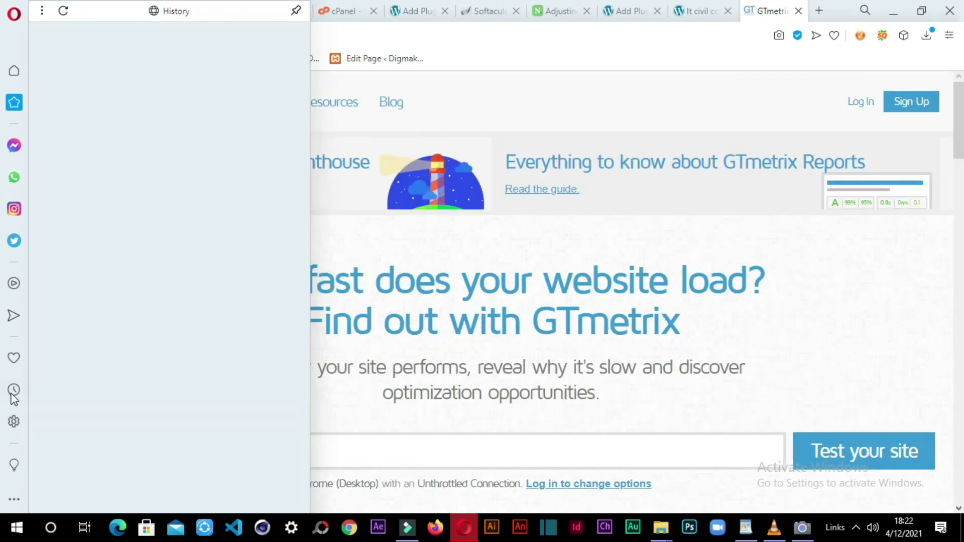
{"action": "scroll", "coordinate": [112, 254], "scroll_direction": "down", "scroll_amount": 5}
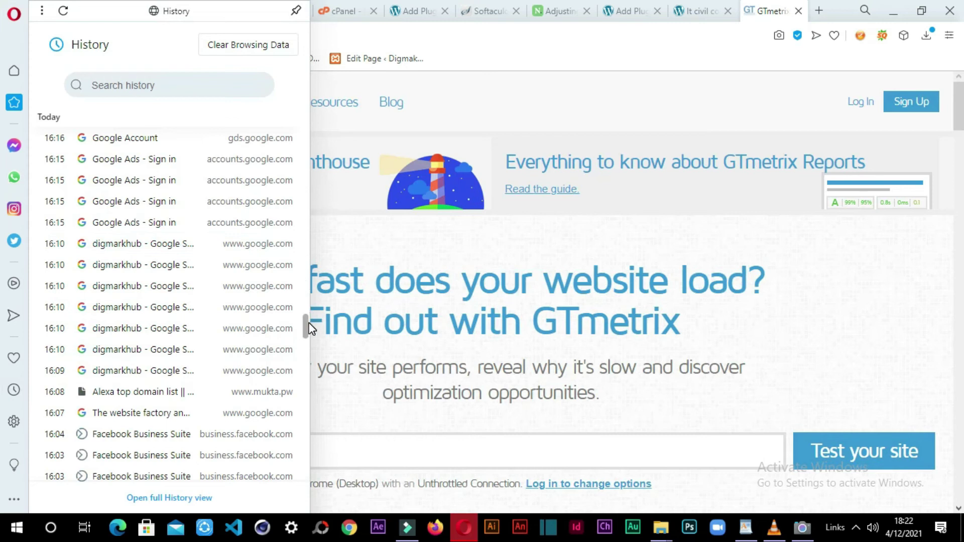
{"action": "left_click_drag", "start_coordinate": [304, 316], "coordinate": [303, 287]}
{"action": "scroll", "coordinate": [303, 282], "scroll_direction": "up", "scroll_amount": 5}
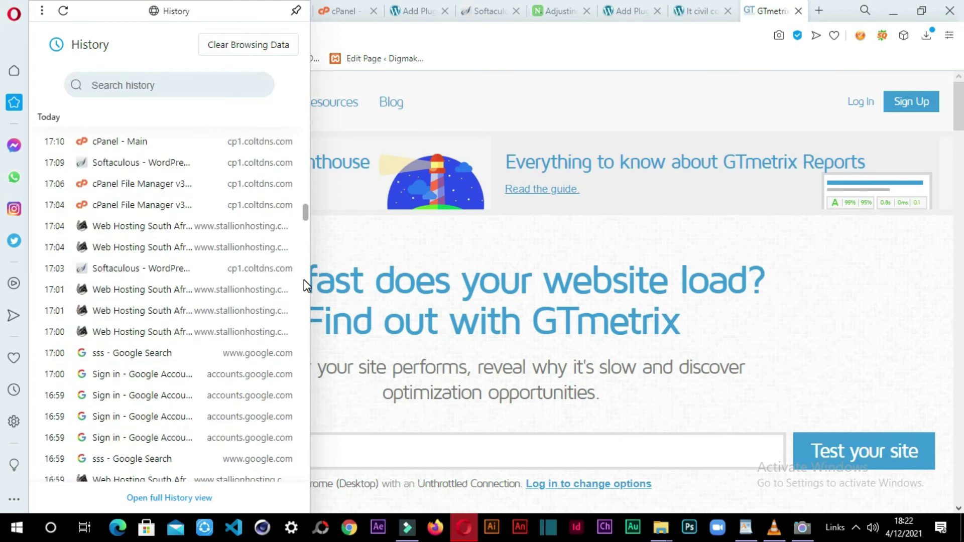
{"action": "scroll", "coordinate": [304, 277], "scroll_direction": "up", "scroll_amount": 10}
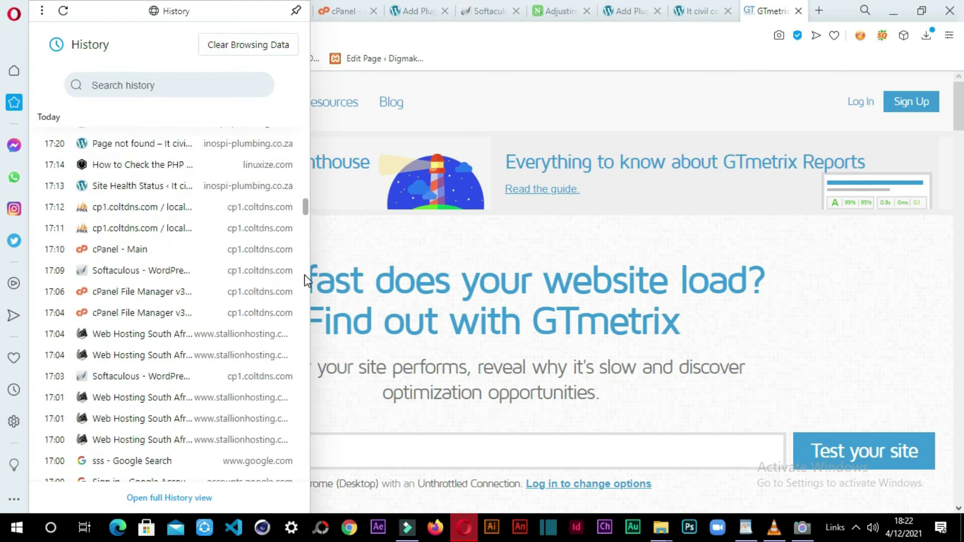
{"action": "scroll", "coordinate": [302, 236], "scroll_direction": "up", "scroll_amount": 8}
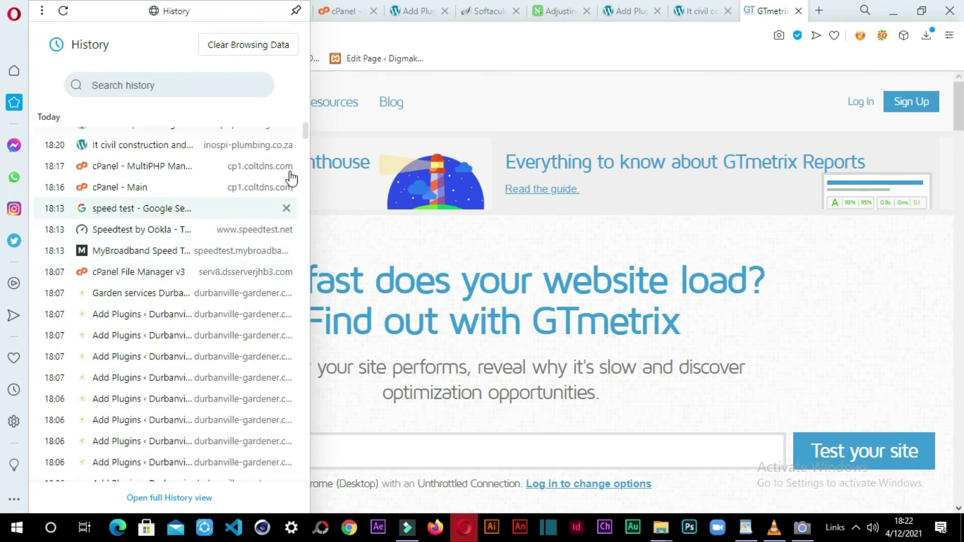
{"action": "left_click_drag", "start_coordinate": [308, 134], "coordinate": [307, 127]}
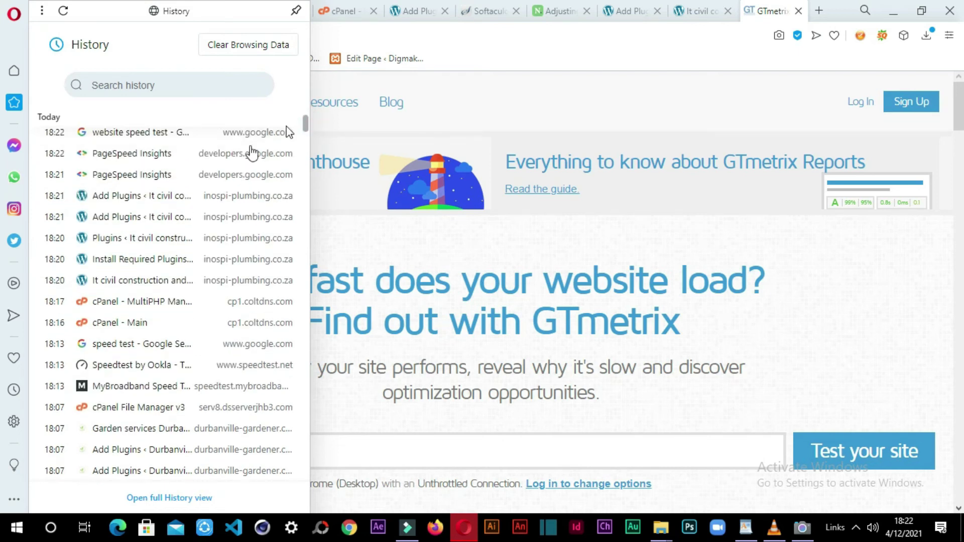
{"action": "left_click", "coordinate": [164, 184]}
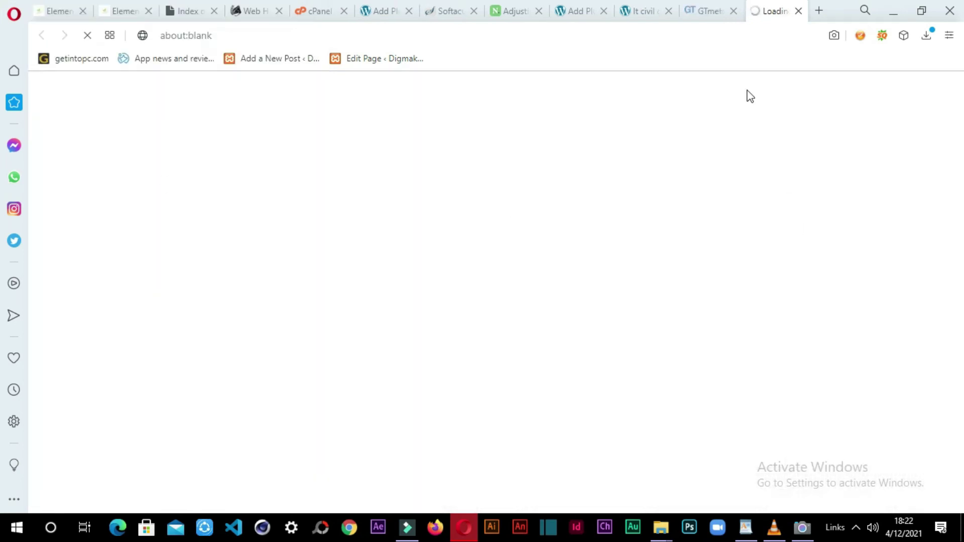
{"action": "left_click", "coordinate": [733, 11]}
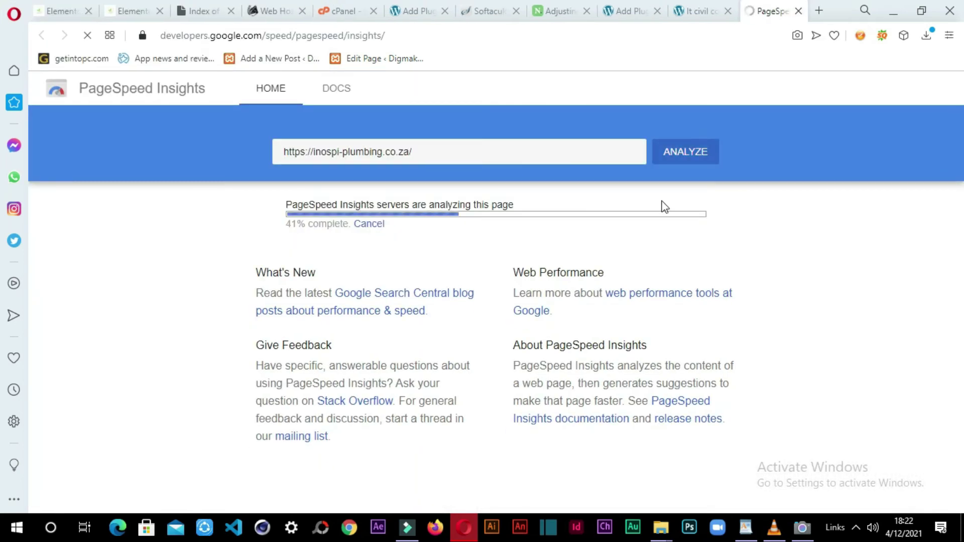
{"action": "left_click", "coordinate": [367, 222]}
{"action": "left_click_drag", "start_coordinate": [426, 211], "coordinate": [255, 212]}
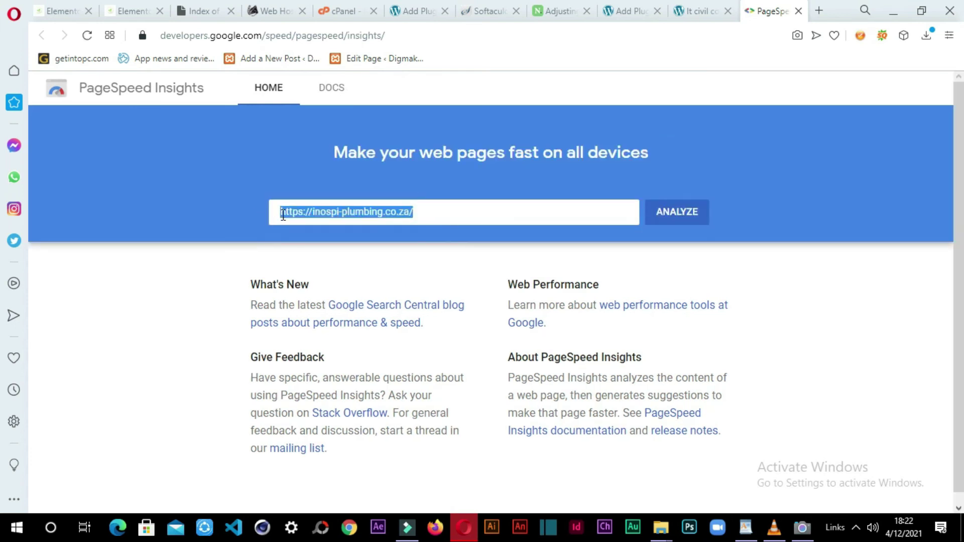
{"action": "right_click", "coordinate": [311, 213]}
{"action": "left_click", "coordinate": [359, 280]}
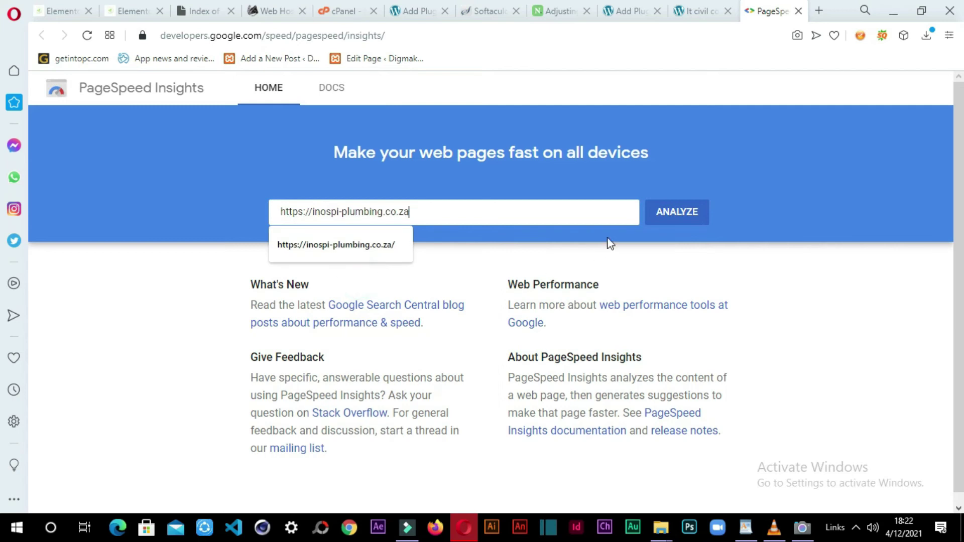
{"action": "left_click", "coordinate": [676, 210]}
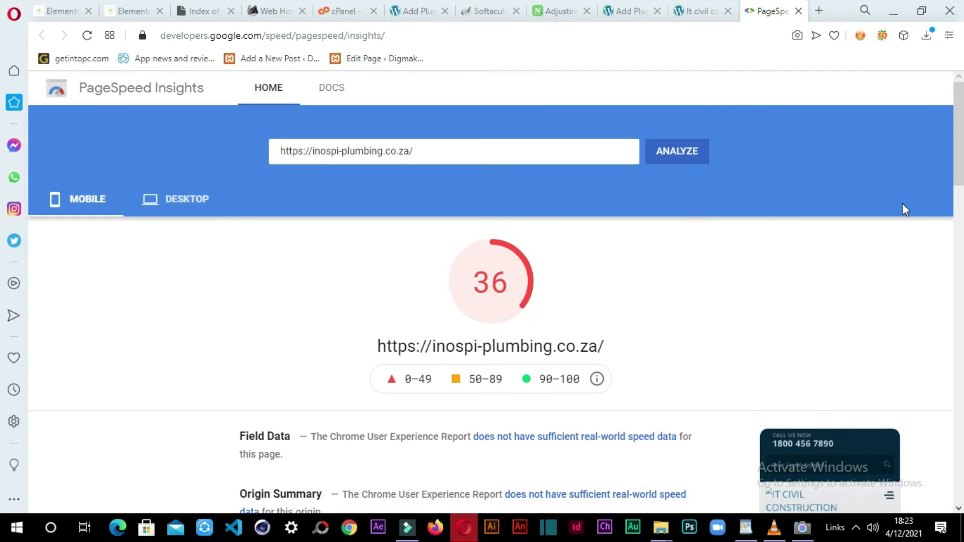
Step: Examine the mobile PageSpeed report, including the overall score, lab data, opportunities and diagnostics
{"action": "mouse_move", "coordinate": [959, 146]}
{"action": "left_mouse_down"}
{"action": "mouse_move", "coordinate": [957, 233]}
{"action": "mouse_move", "coordinate": [963, 133]}
{"action": "left_mouse_up"}
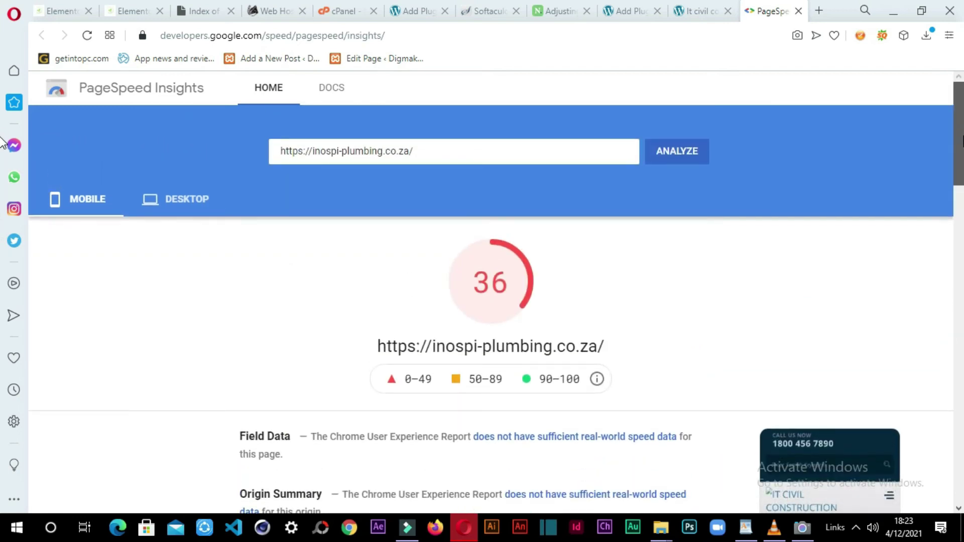
{"action": "scroll", "coordinate": [946, 218], "scroll_direction": "down", "scroll_amount": 6}
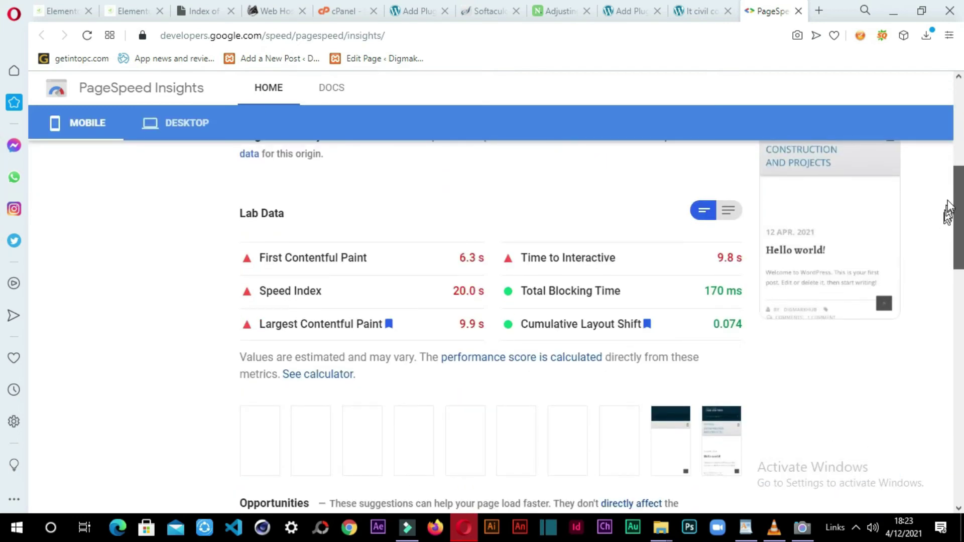
{"action": "scroll", "coordinate": [953, 201], "scroll_direction": "up", "scroll_amount": 3}
{"action": "left_click_drag", "start_coordinate": [956, 178], "coordinate": [962, 132]}
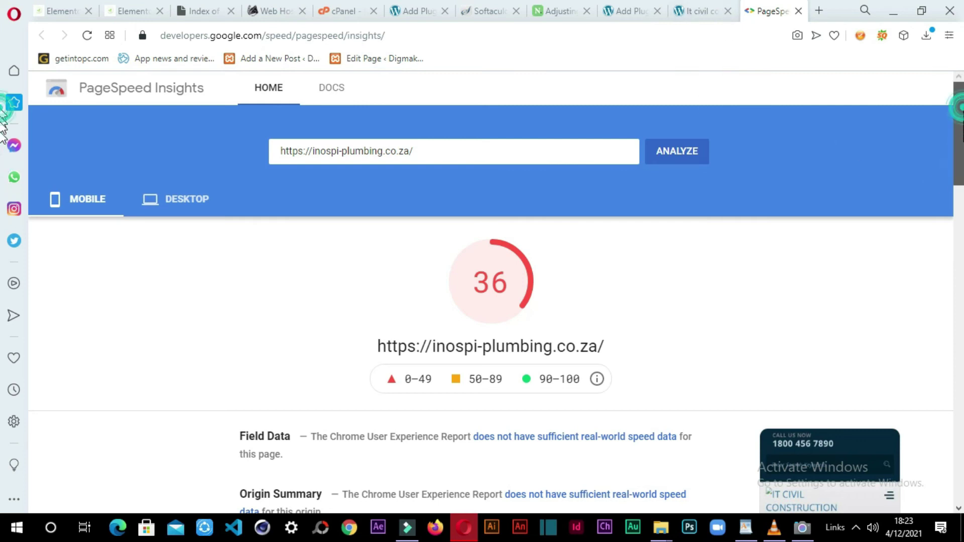
{"action": "scroll", "coordinate": [961, 296], "scroll_direction": "down", "scroll_amount": 15}
{"action": "scroll", "coordinate": [961, 296], "scroll_direction": "up", "scroll_amount": 13}
{"action": "scroll", "coordinate": [961, 300], "scroll_direction": "down", "scroll_amount": 5}
{"action": "scroll", "coordinate": [961, 300], "scroll_direction": "down", "scroll_amount": 12}
{"action": "scroll", "coordinate": [962, 349], "scroll_direction": "up", "scroll_amount": 2}
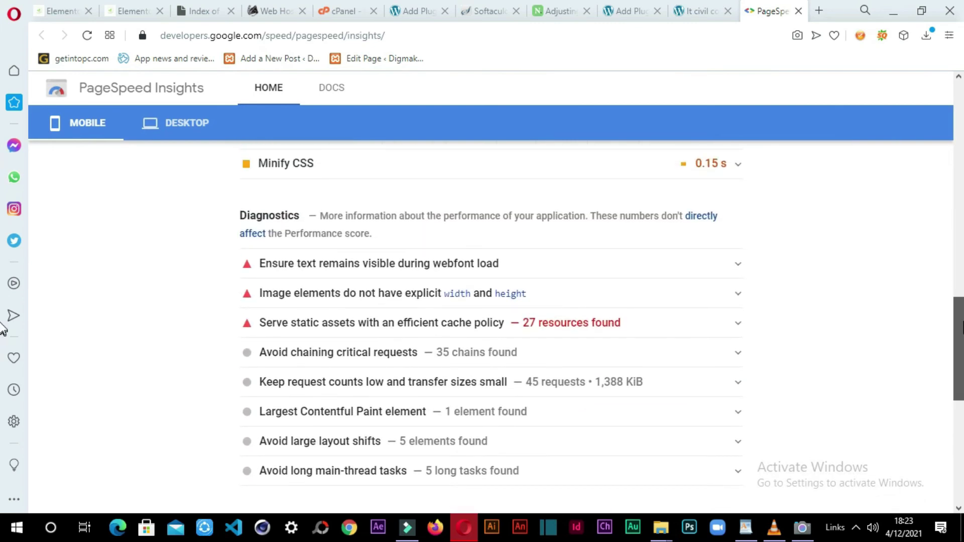
{"action": "scroll", "coordinate": [961, 326], "scroll_direction": "up", "scroll_amount": 5}
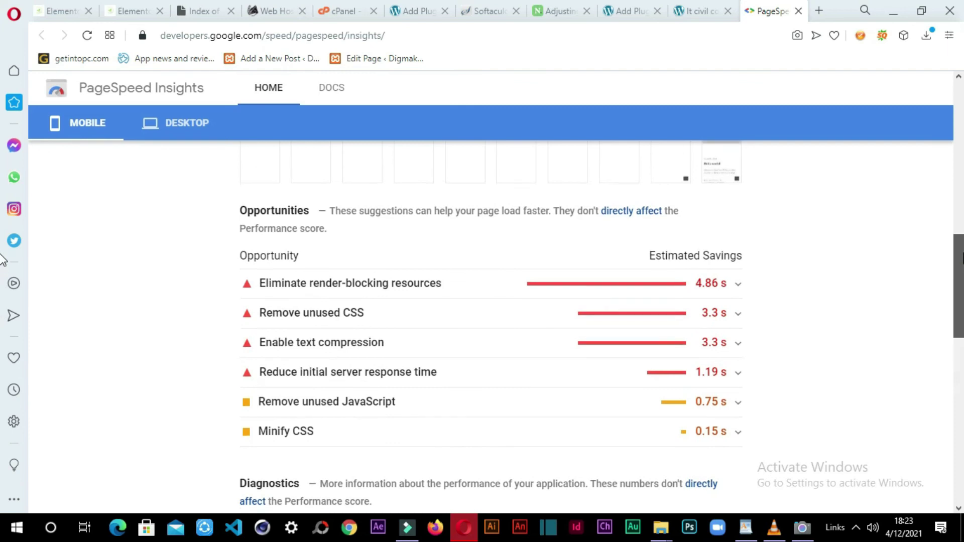
{"action": "scroll", "coordinate": [961, 258], "scroll_direction": "up", "scroll_amount": 1}
{"action": "left_click_drag", "start_coordinate": [962, 259], "coordinate": [954, 168]}
{"action": "scroll", "coordinate": [953, 168], "scroll_direction": "up", "scroll_amount": 1}
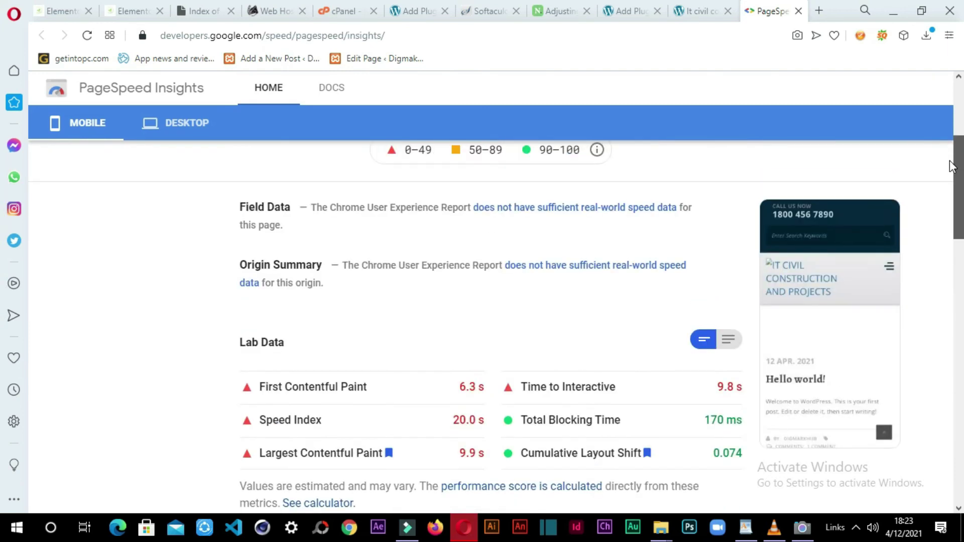
{"action": "scroll", "coordinate": [951, 163], "scroll_direction": "up", "scroll_amount": 1}
{"action": "scroll", "coordinate": [952, 157], "scroll_direction": "up", "scroll_amount": 4}
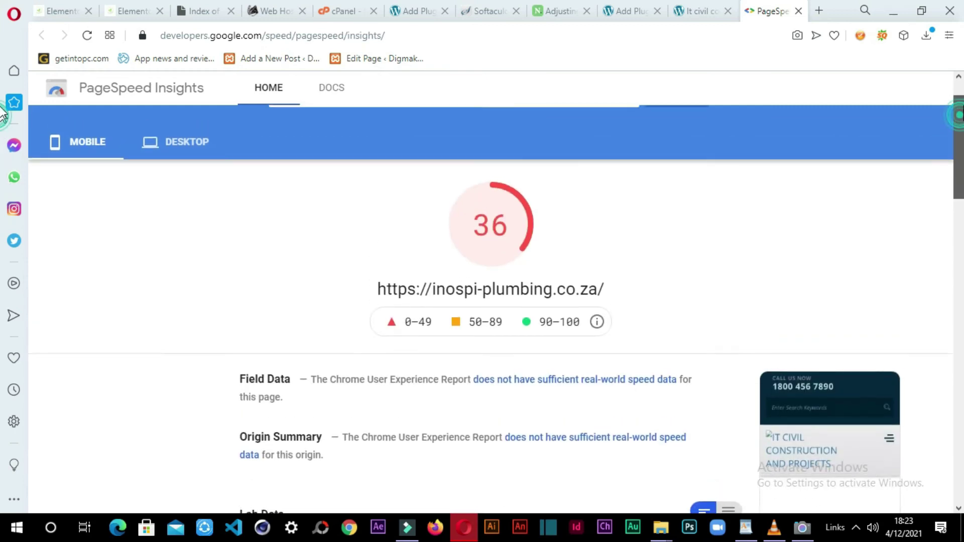
{"action": "scroll", "coordinate": [959, 120], "scroll_direction": "up", "scroll_amount": 2}
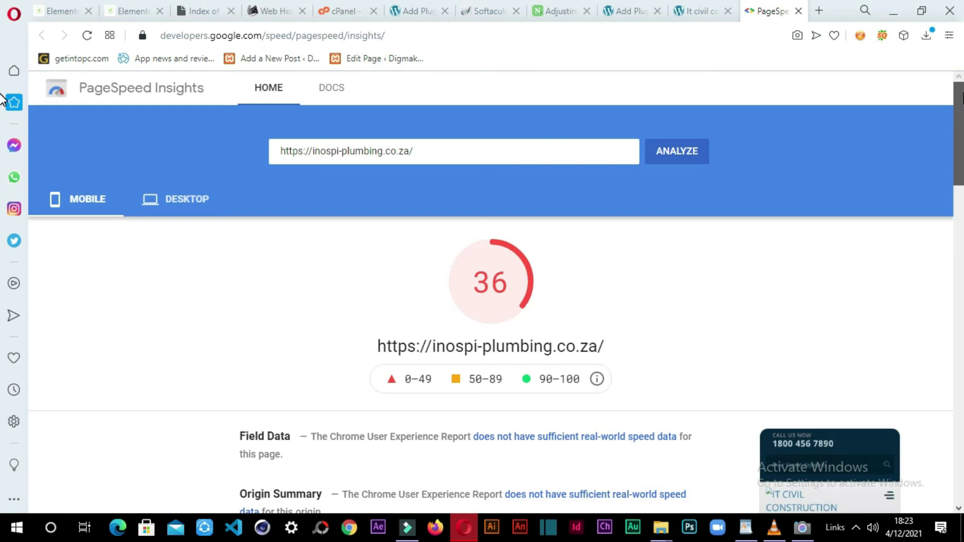
Step: Show the desktop PageSpeed results and compare them with the live home page of inospi-plumbing.co.za
{"action": "left_click", "coordinate": [146, 214]}
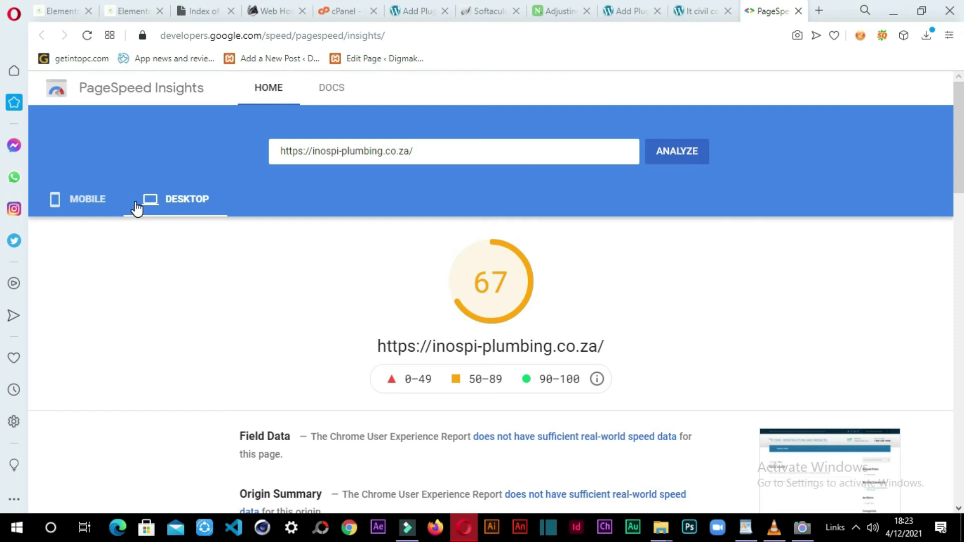
{"action": "left_click_drag", "start_coordinate": [961, 151], "coordinate": [961, 107]}
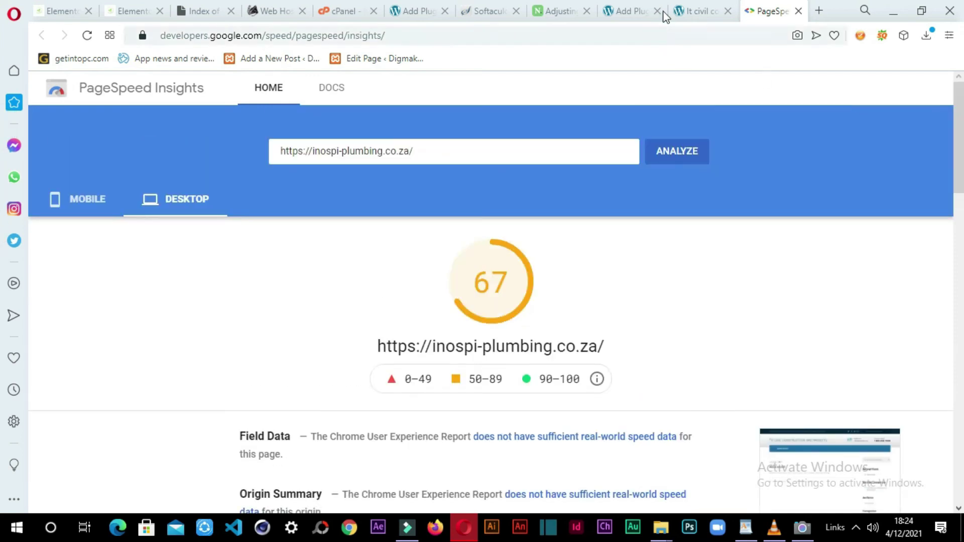
{"action": "left_click", "coordinate": [679, 12]}
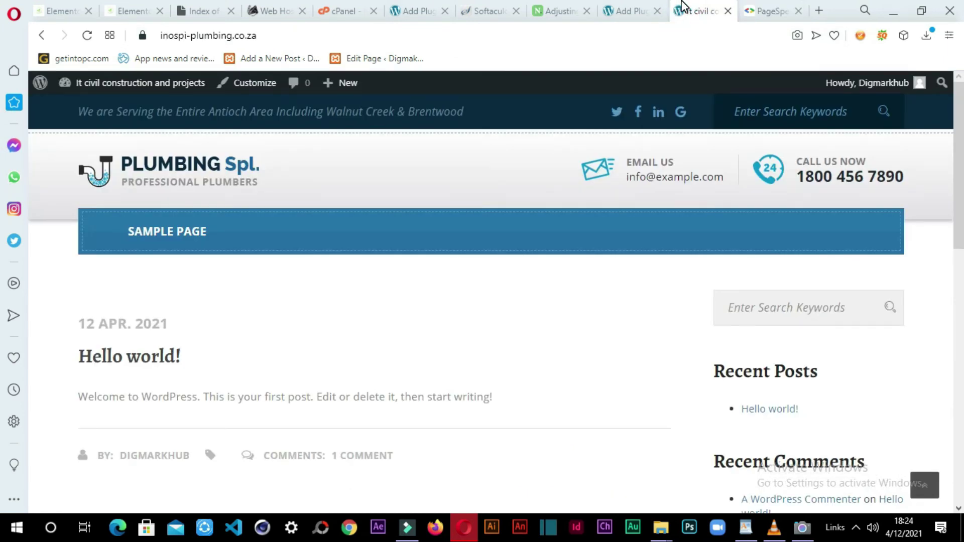
{"action": "left_click", "coordinate": [769, 7]}
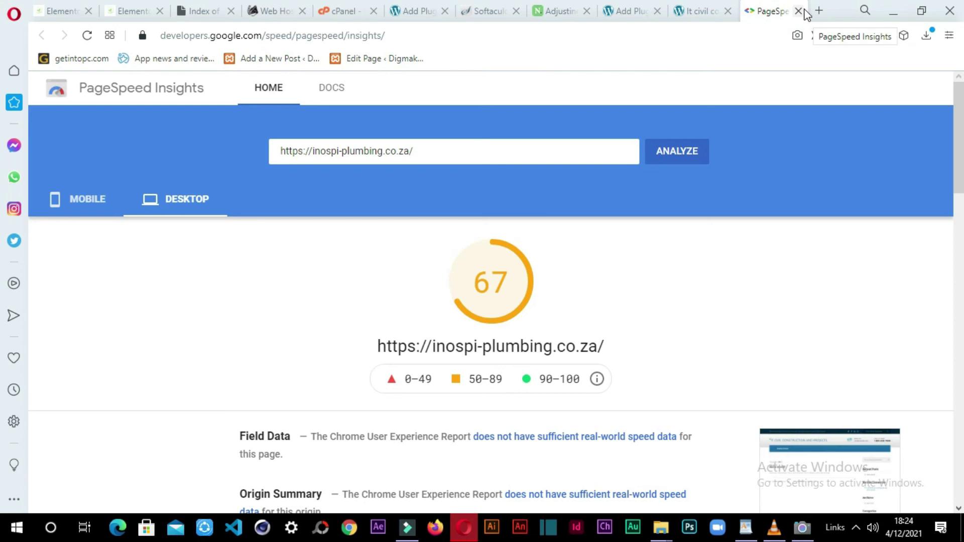
{"action": "left_click", "coordinate": [705, 12]}
{"action": "left_click", "coordinate": [781, 7]}
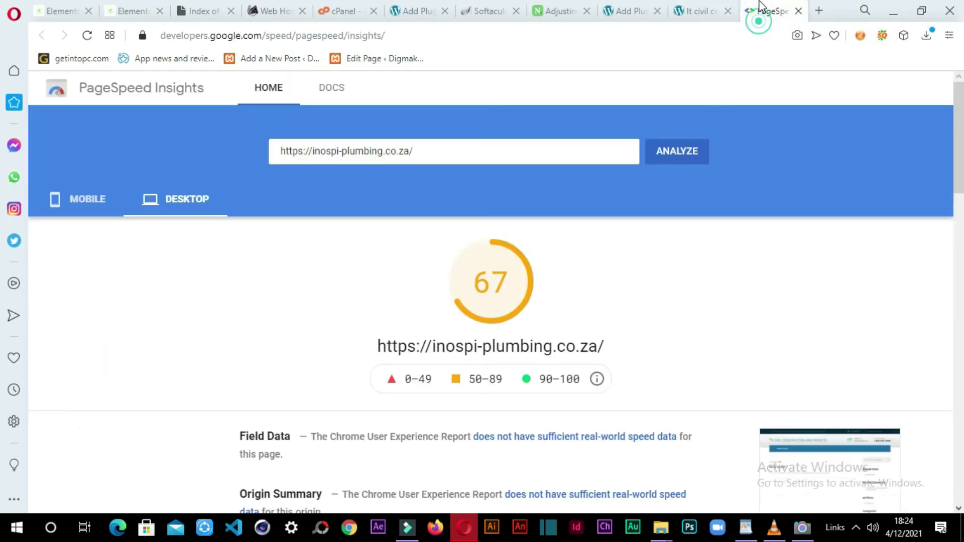
{"action": "left_click", "coordinate": [700, 12]}
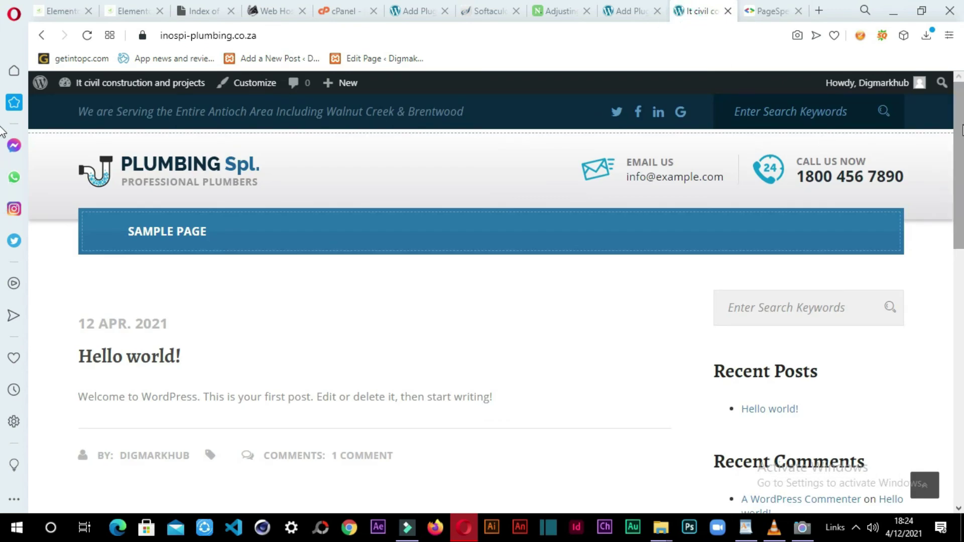
{"action": "scroll", "coordinate": [956, 233], "scroll_direction": "down", "scroll_amount": 7}
{"action": "scroll", "coordinate": [958, 216], "scroll_direction": "up", "scroll_amount": 7}
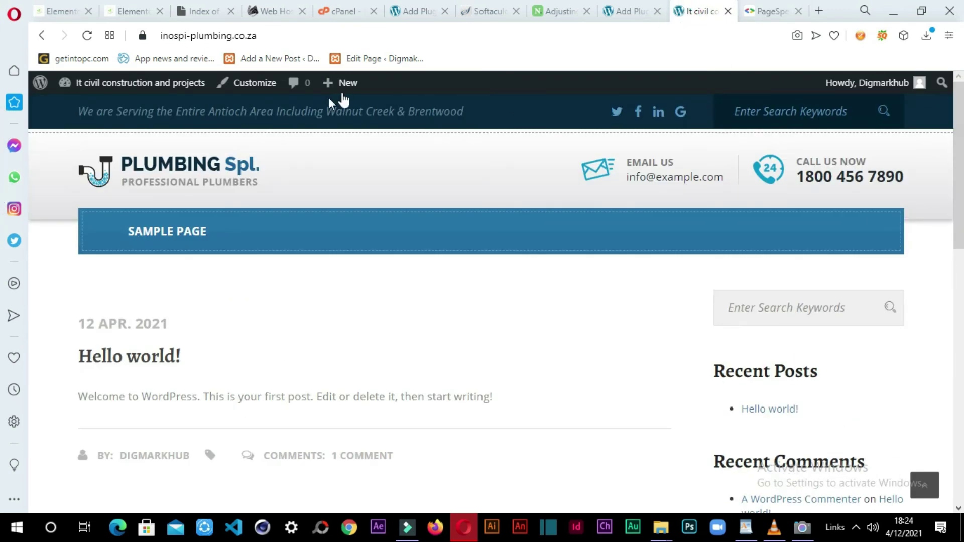
Step: Open the site's About WordPress page, close the PageSpeed Insights report, and look through the release notes down to the footer
{"action": "left_click", "coordinate": [43, 83]}
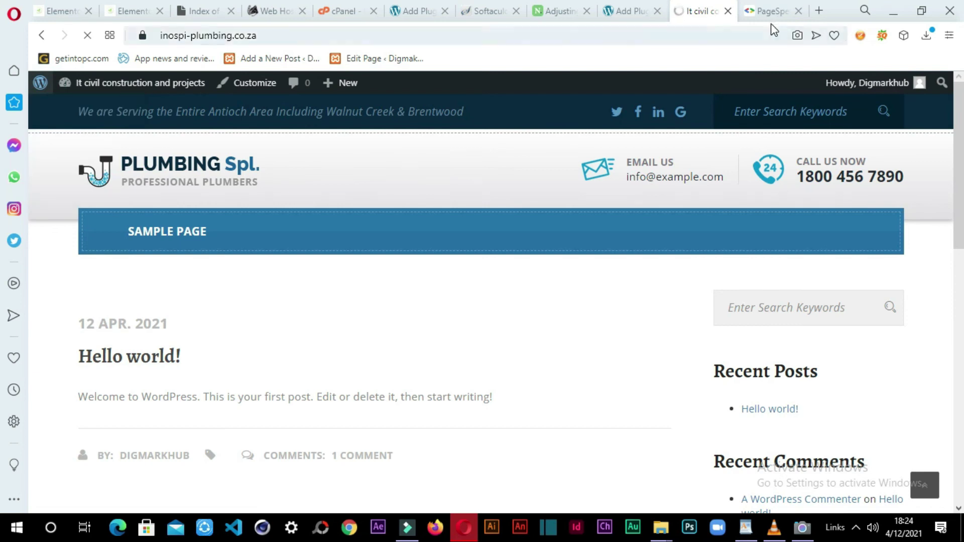
{"action": "left_click", "coordinate": [770, 12]}
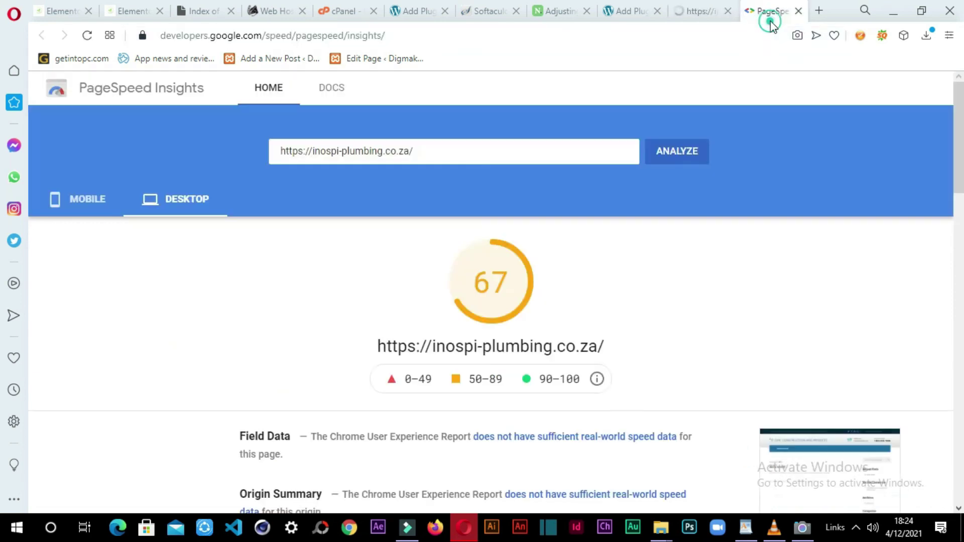
{"action": "left_click", "coordinate": [798, 11]}
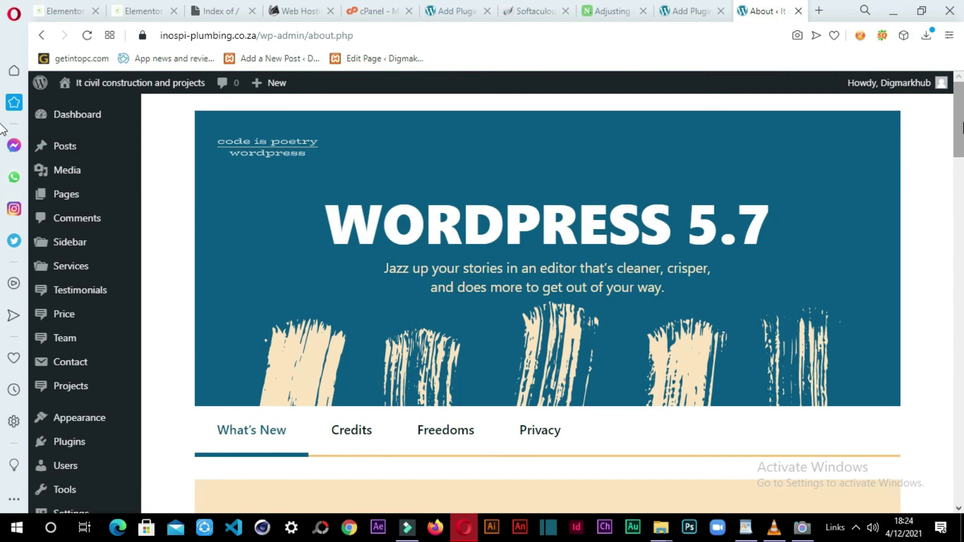
{"action": "mouse_move", "coordinate": [963, 122]}
{"action": "left_mouse_down"}
{"action": "mouse_move", "coordinate": [963, 225]}
{"action": "mouse_move", "coordinate": [962, 119]}
{"action": "left_mouse_up"}
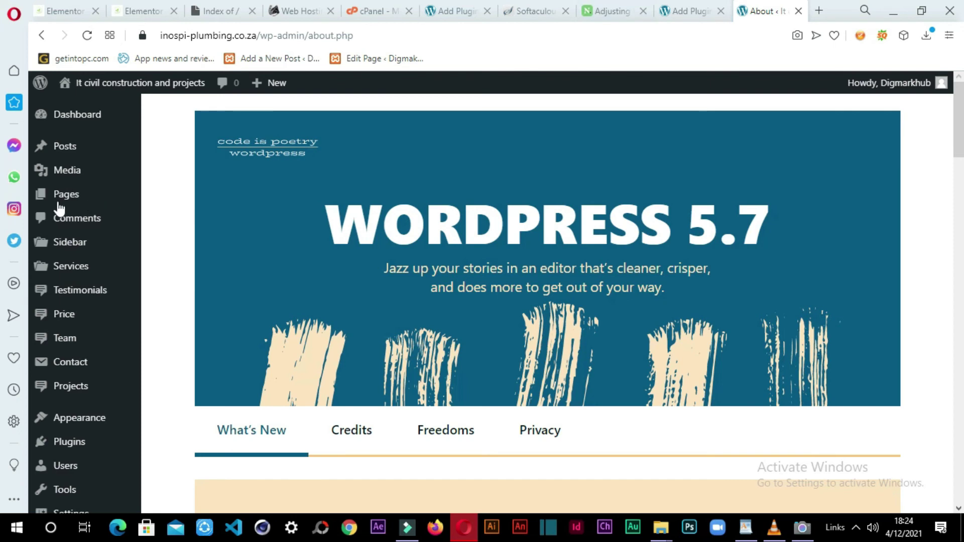
{"action": "mouse_move", "coordinate": [65, 123]}
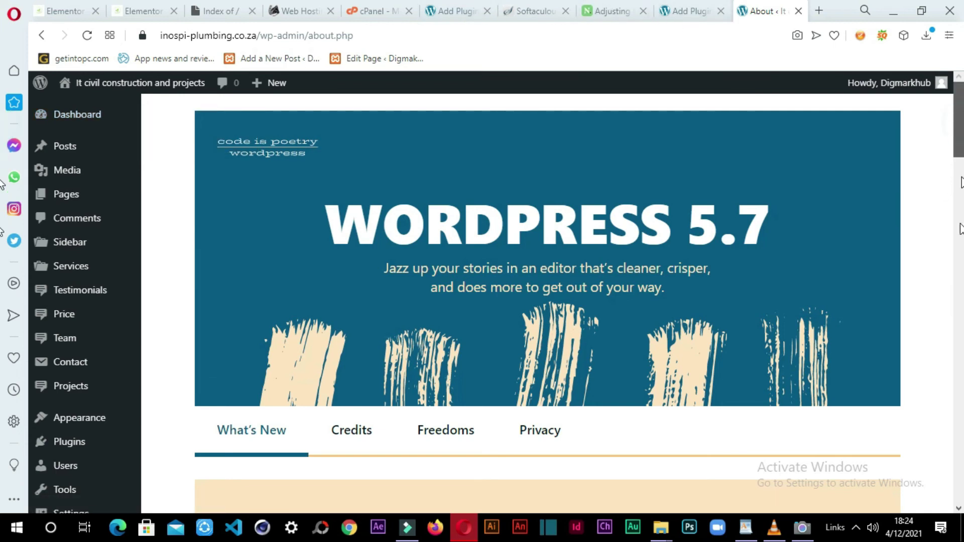
{"action": "scroll", "coordinate": [925, 435], "scroll_direction": "down", "scroll_amount": 15}
{"action": "scroll", "coordinate": [928, 464], "scroll_direction": "down", "scroll_amount": 2}
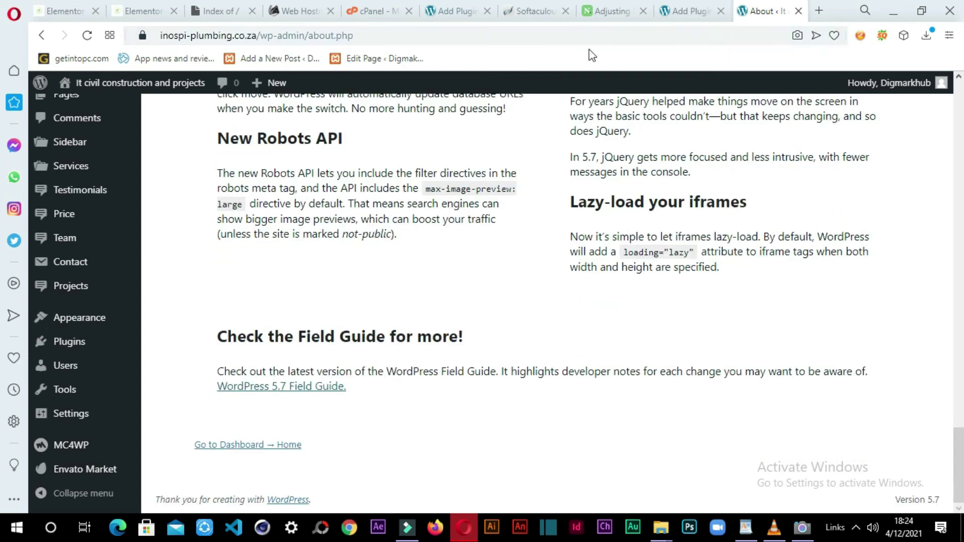
{"action": "left_click", "coordinate": [682, 9]}
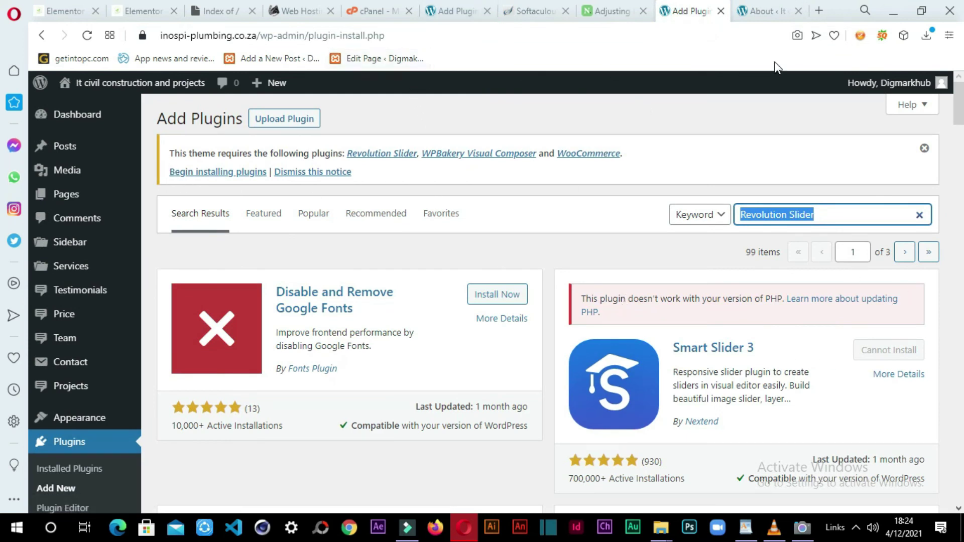
{"action": "left_click", "coordinate": [822, 8]}
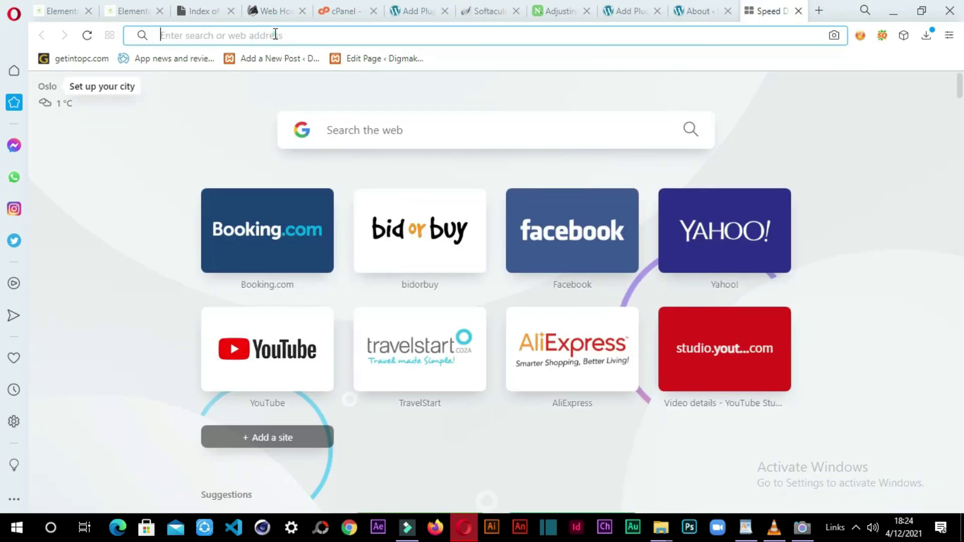
{"action": "left_click", "coordinate": [275, 34]}
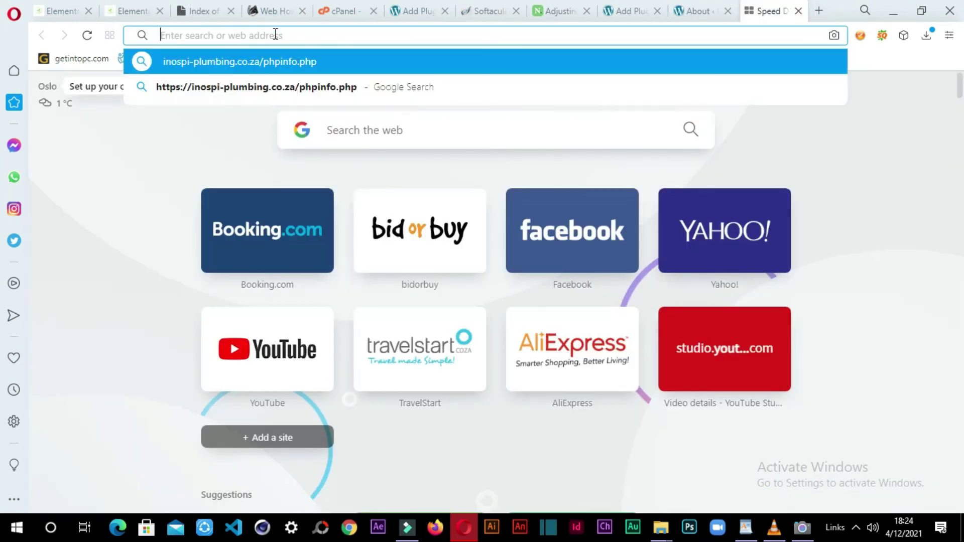
{"action": "type", "text": "www.wplocker.com"}
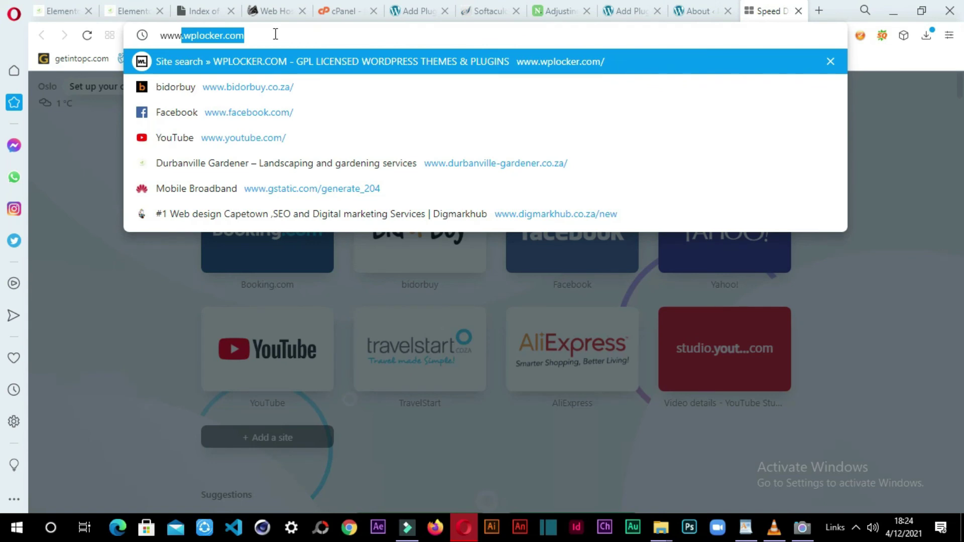
{"action": "left_click", "coordinate": [680, 11]}
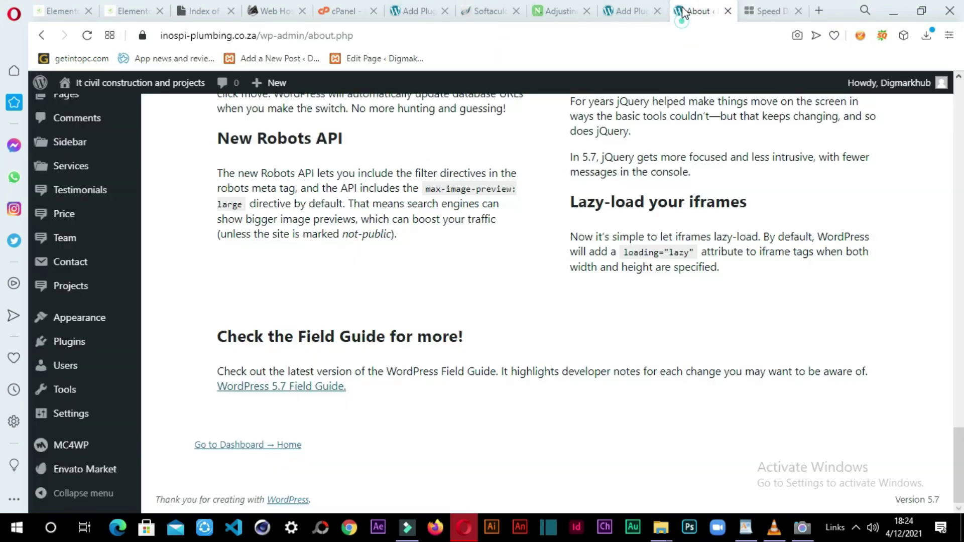
{"action": "left_click", "coordinate": [742, 15]}
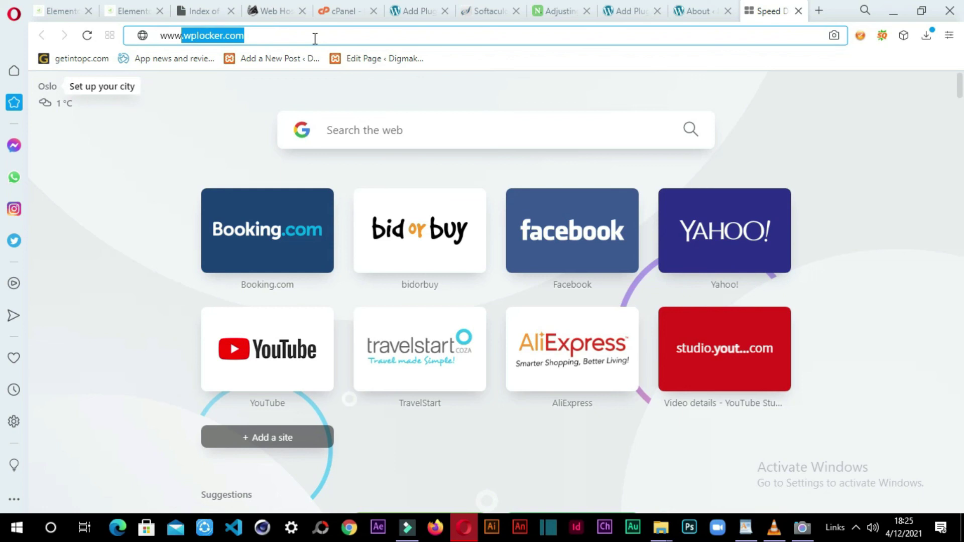
{"action": "type", "text": "."}
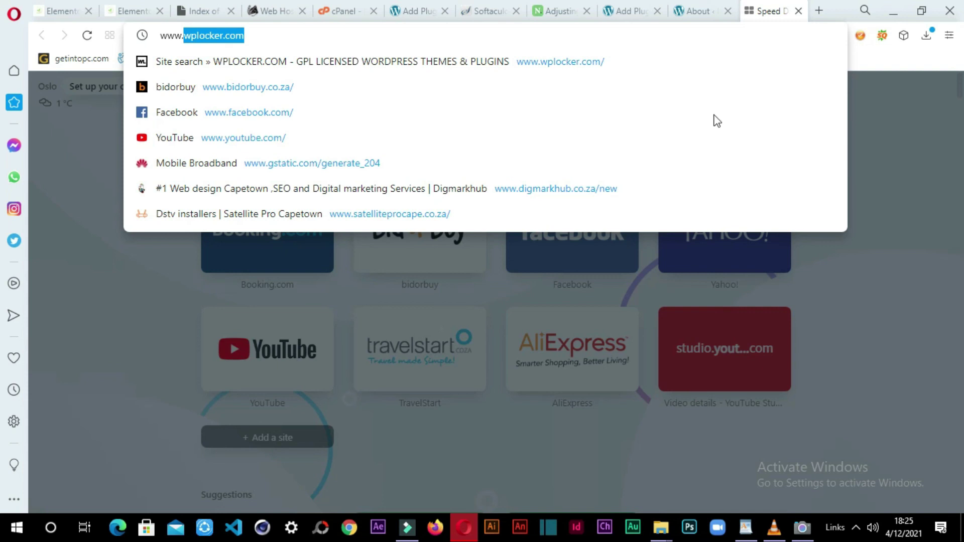
{"action": "left_click", "coordinate": [890, 143]}
{"action": "left_click", "coordinate": [732, 7]}
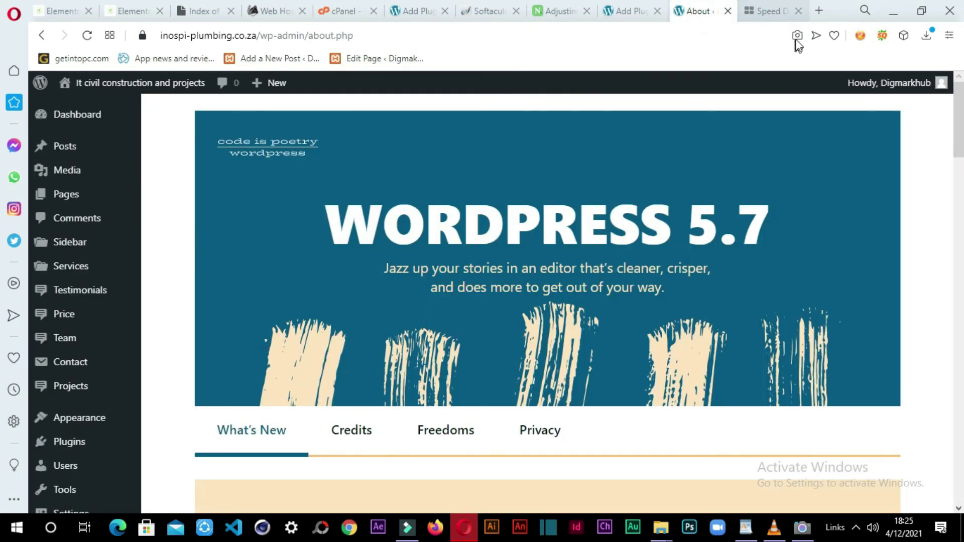
{"action": "left_click", "coordinate": [748, 7]}
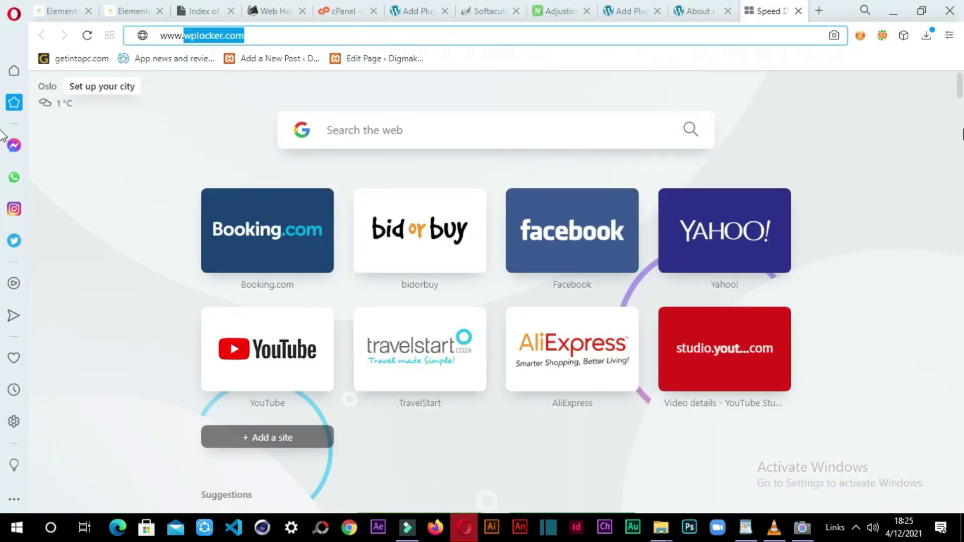
{"action": "left_click", "coordinate": [1, 86]}
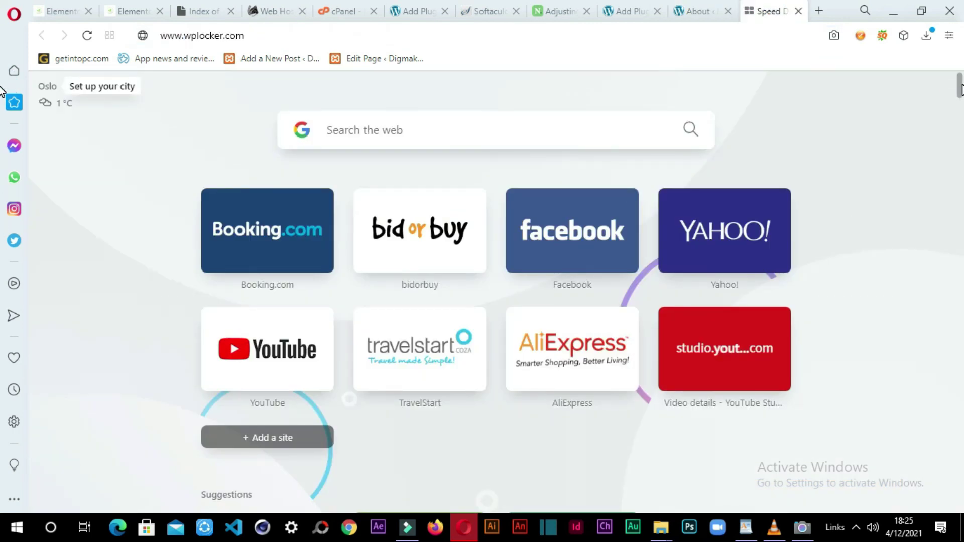
{"action": "mouse_move", "coordinate": [960, 83]}
{"action": "left_mouse_down"}
{"action": "mouse_move", "coordinate": [959, 96]}
{"action": "mouse_move", "coordinate": [960, 86]}
{"action": "left_mouse_up"}
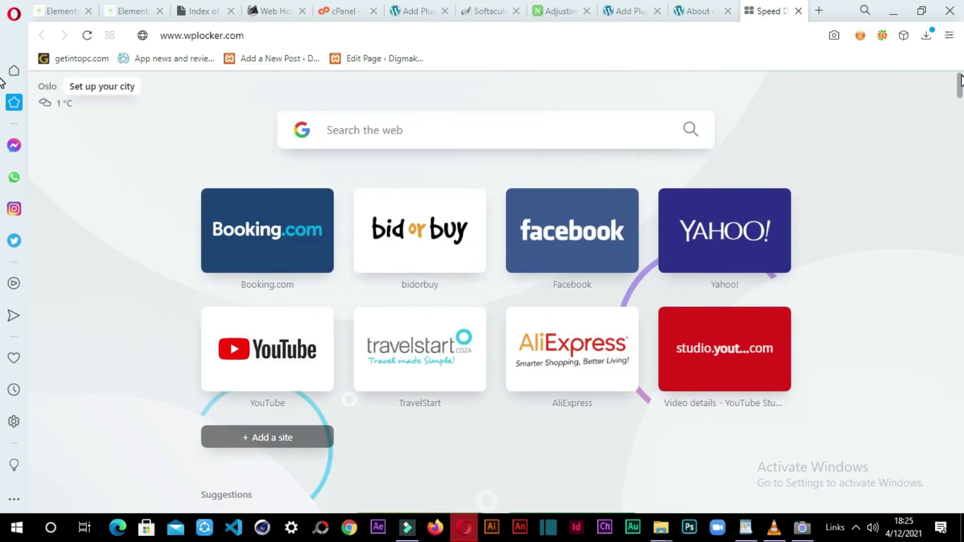
{"action": "left_click", "coordinate": [690, 8]}
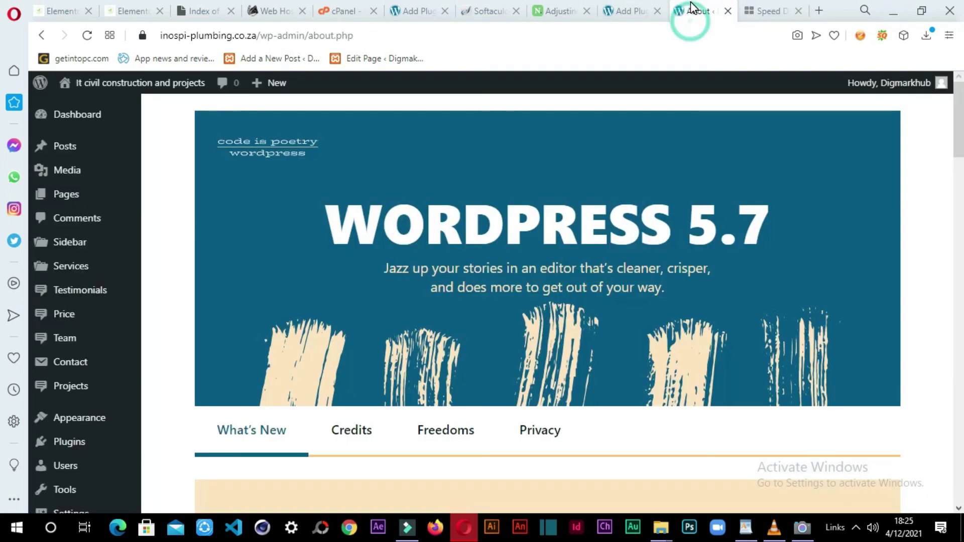
{"action": "left_click", "coordinate": [760, 7]}
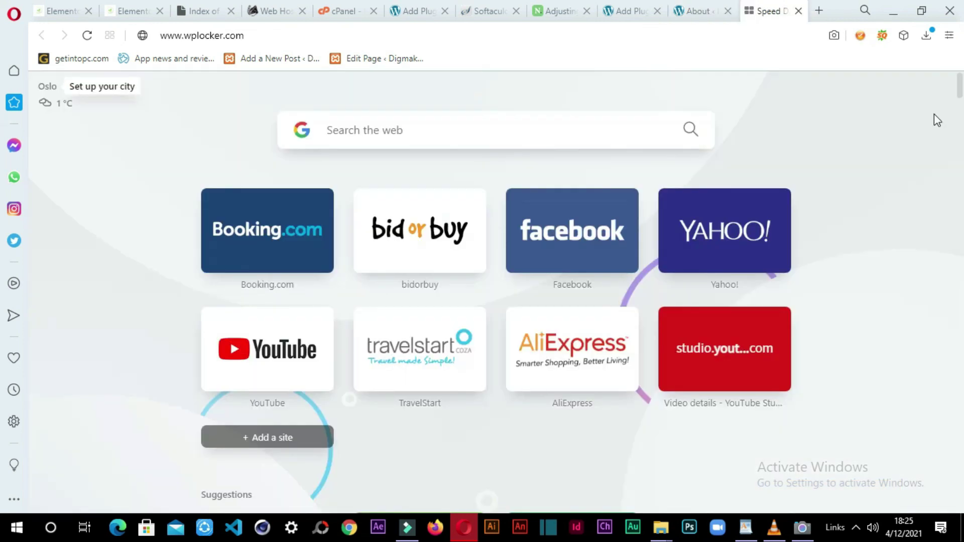
{"action": "mouse_move", "coordinate": [961, 78]}
{"action": "left_mouse_down"}
{"action": "mouse_move", "coordinate": [960, 92]}
{"action": "mouse_move", "coordinate": [961, 74]}
{"action": "left_mouse_up"}
{"action": "left_click", "coordinate": [676, 8]}
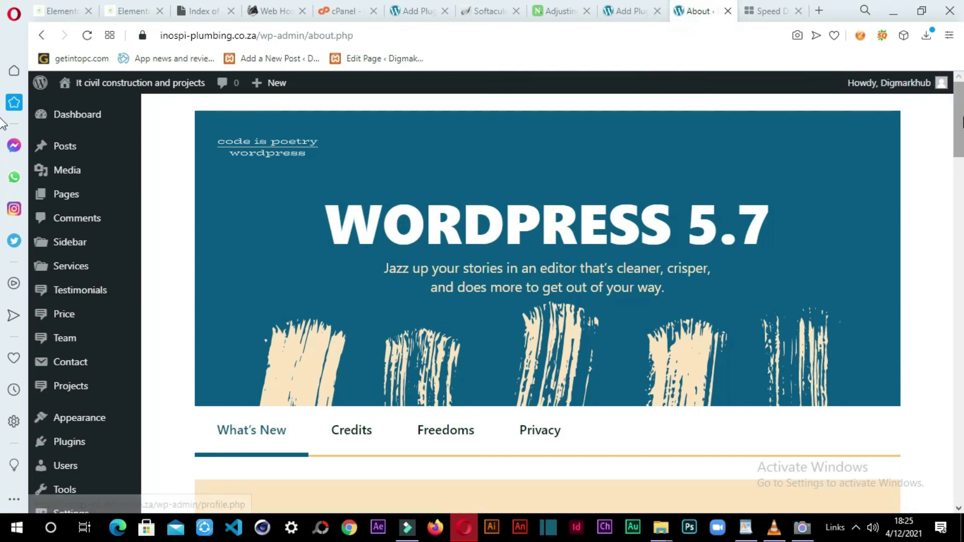
{"action": "left_click_drag", "start_coordinate": [961, 120], "coordinate": [962, 91]}
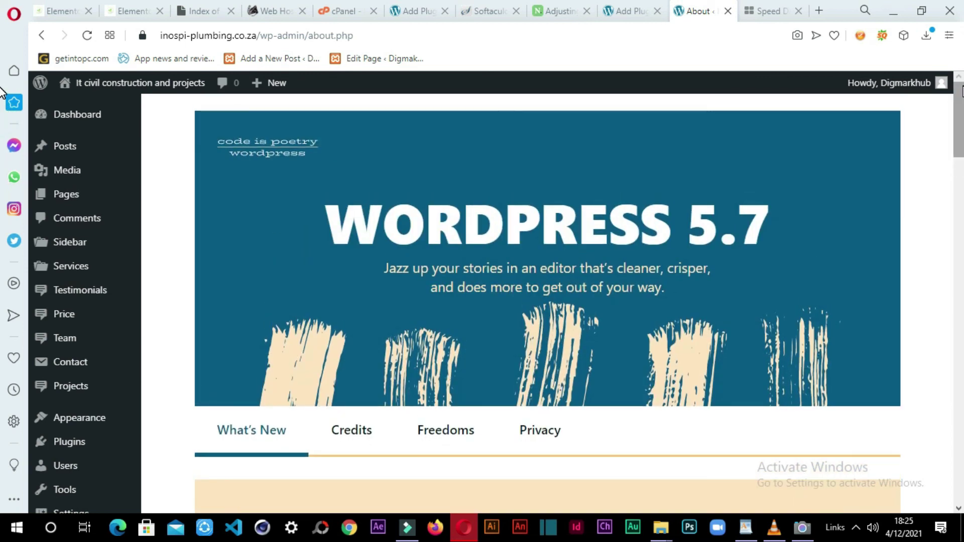
Step: Close the outdated Add Plugins page where Smart Slider 3 cannot be installed, and return to the About WordPress page
{"action": "left_click", "coordinate": [622, 6]}
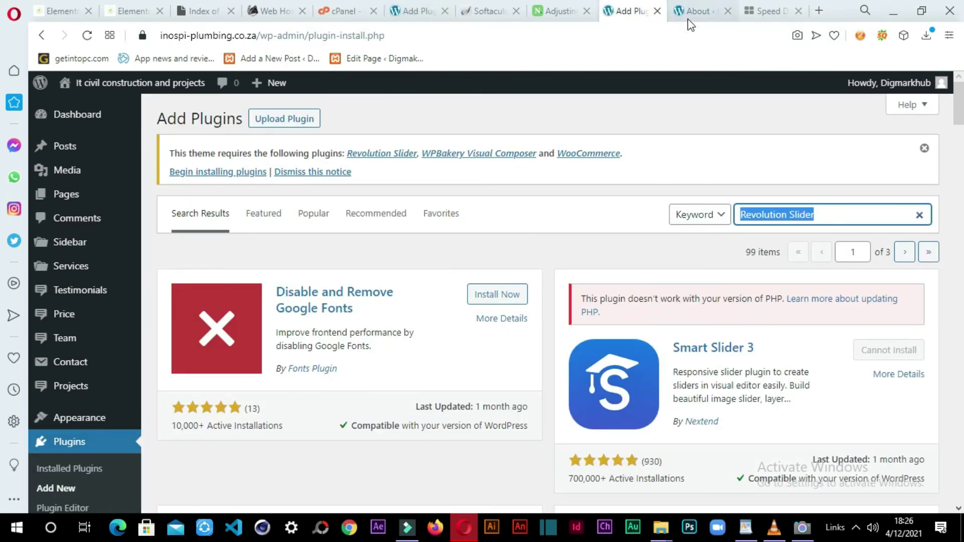
{"action": "left_click", "coordinate": [657, 13]}
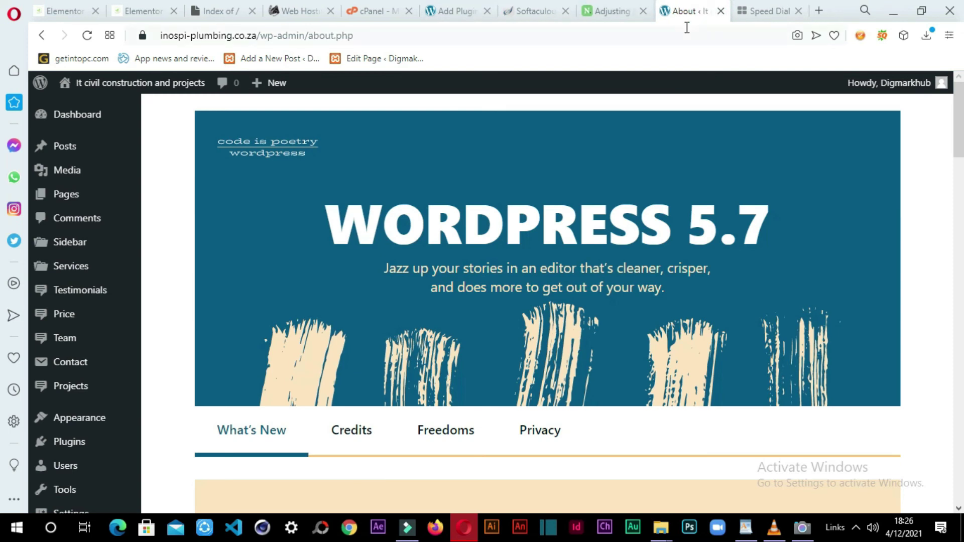
{"action": "left_click", "coordinate": [749, 2]}
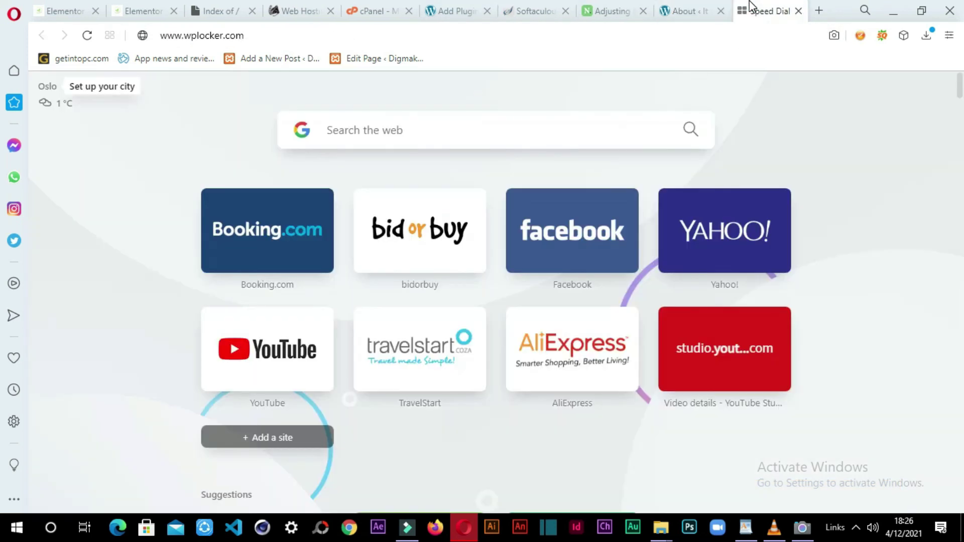
{"action": "left_click", "coordinate": [685, 6]}
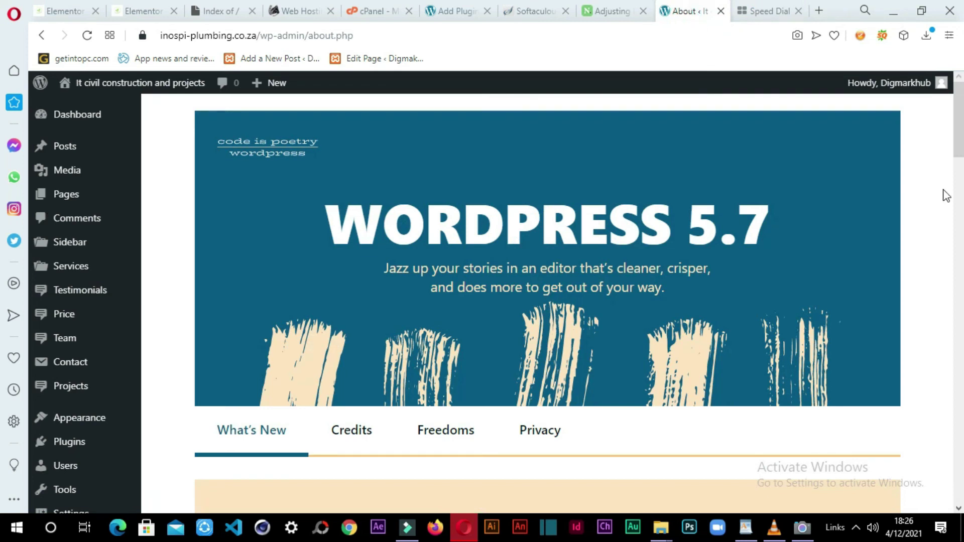
Step: Examine the remaining Add Plugins results for Revolution Slider, checking each plugin's install option and WordPress compatibility
{"action": "left_click", "coordinate": [458, 10]}
{"action": "mouse_move", "coordinate": [959, 102]}
{"action": "left_mouse_down"}
{"action": "mouse_move", "coordinate": [960, 133]}
{"action": "mouse_move", "coordinate": [960, 105]}
{"action": "left_mouse_up"}
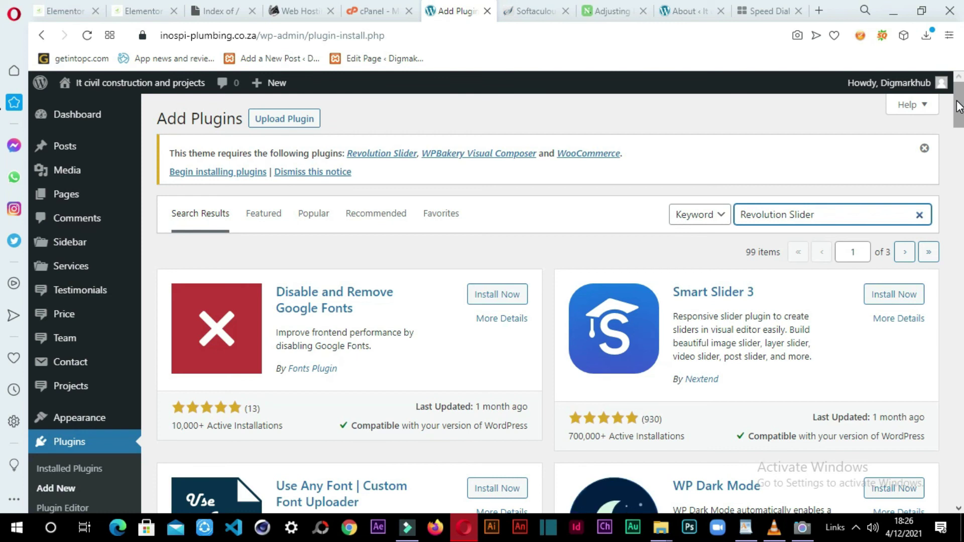
{"action": "left_click_drag", "start_coordinate": [959, 107], "coordinate": [959, 109]}
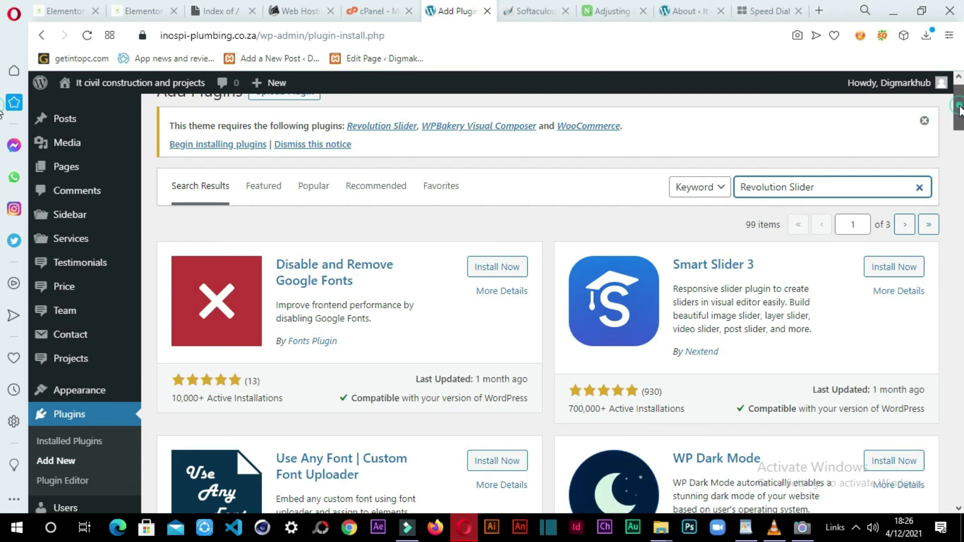
{"action": "scroll", "coordinate": [959, 115], "scroll_direction": "down", "scroll_amount": 4}
{"action": "scroll", "coordinate": [960, 119], "scroll_direction": "up", "scroll_amount": 5}
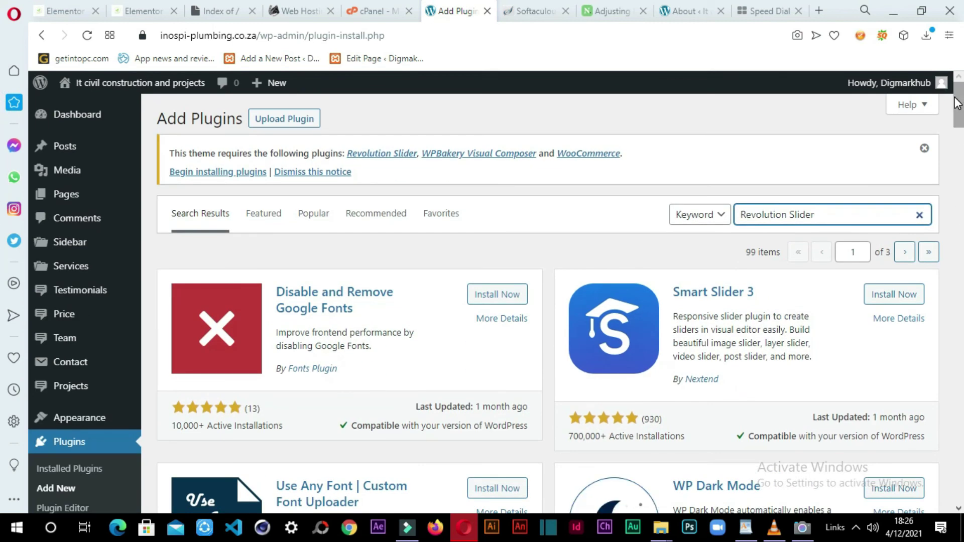
{"action": "left_click_drag", "start_coordinate": [955, 96], "coordinate": [957, 104]}
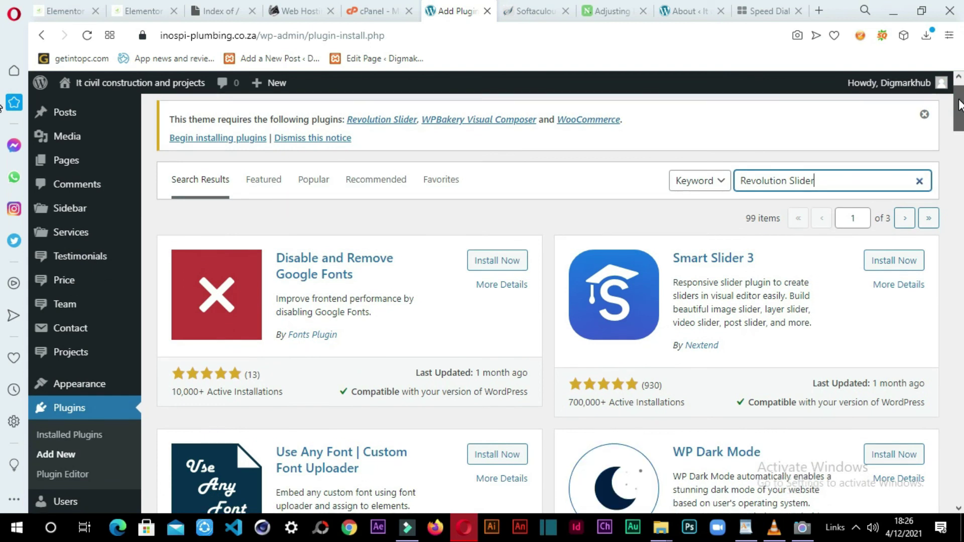
{"action": "left_click", "coordinate": [928, 111]}
{"action": "left_click_drag", "start_coordinate": [963, 115], "coordinate": [962, 119]}
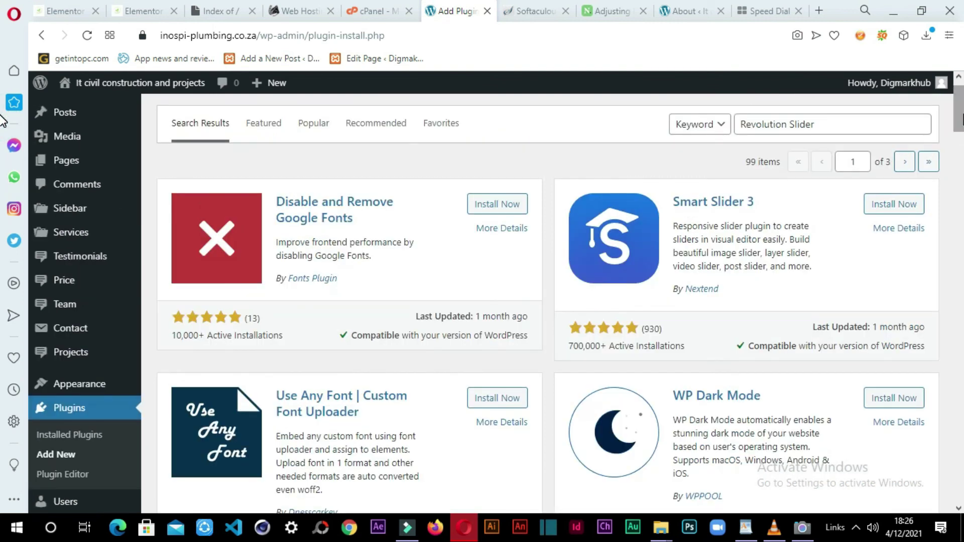